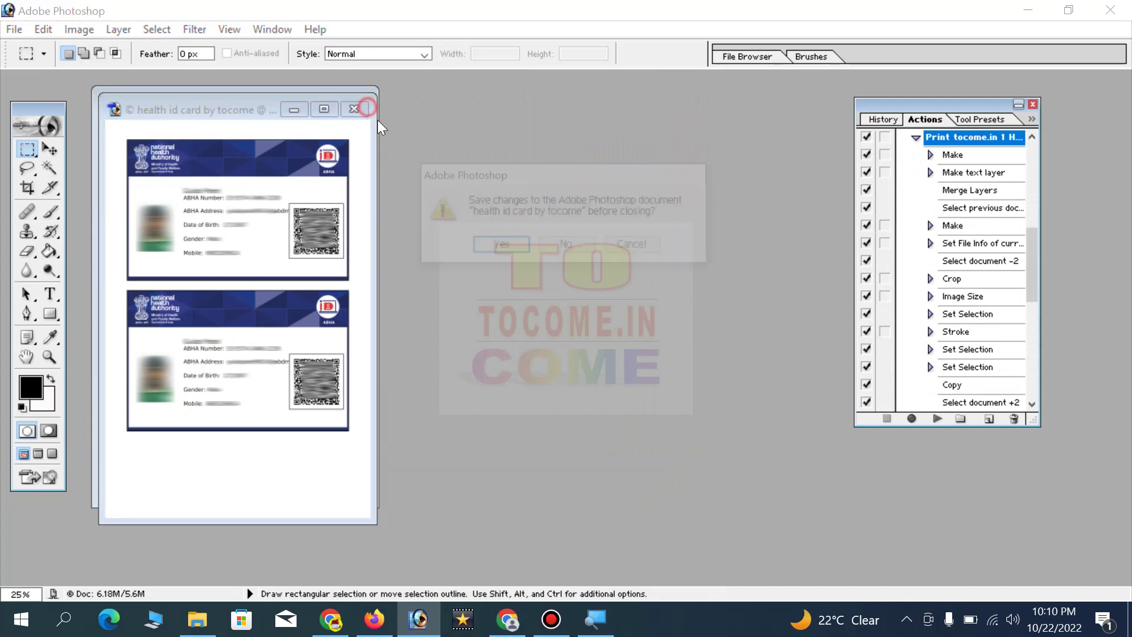
# Step: Close the open health ID card sheet and the Untitled-1 document without saving changes
pyautogui.click(571, 246)
pyautogui.click(366, 109)
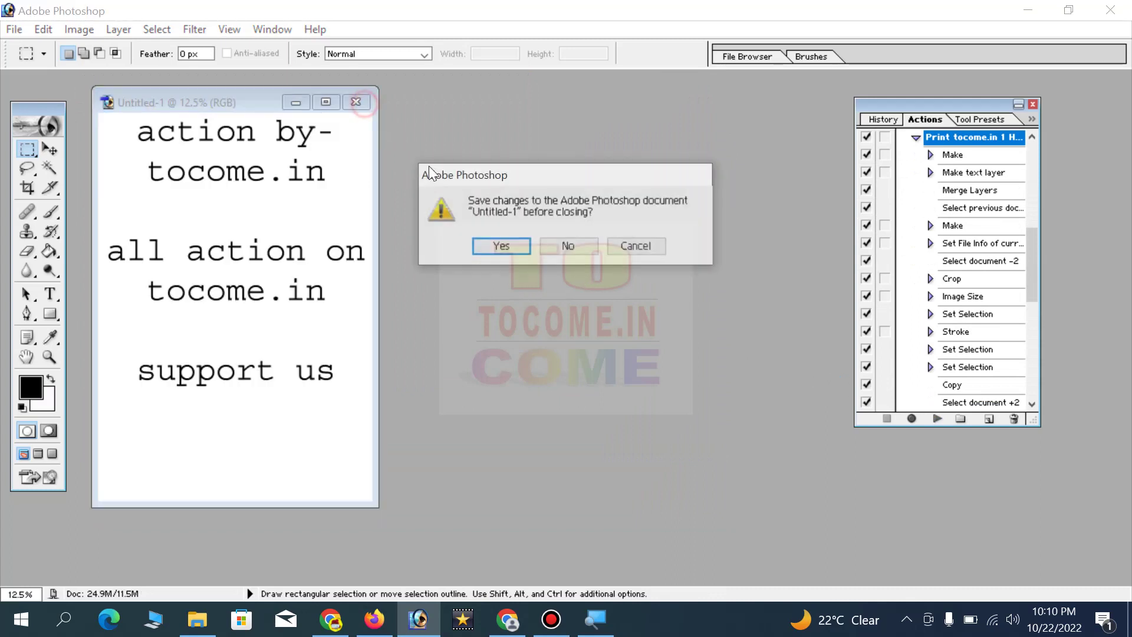
pyautogui.click(569, 245)
# Step: Open Health Id Card 1 from File Explorer in Photoshop, run the one-card tocome.in print action and stop it at the missing document
pyautogui.click(197, 619)
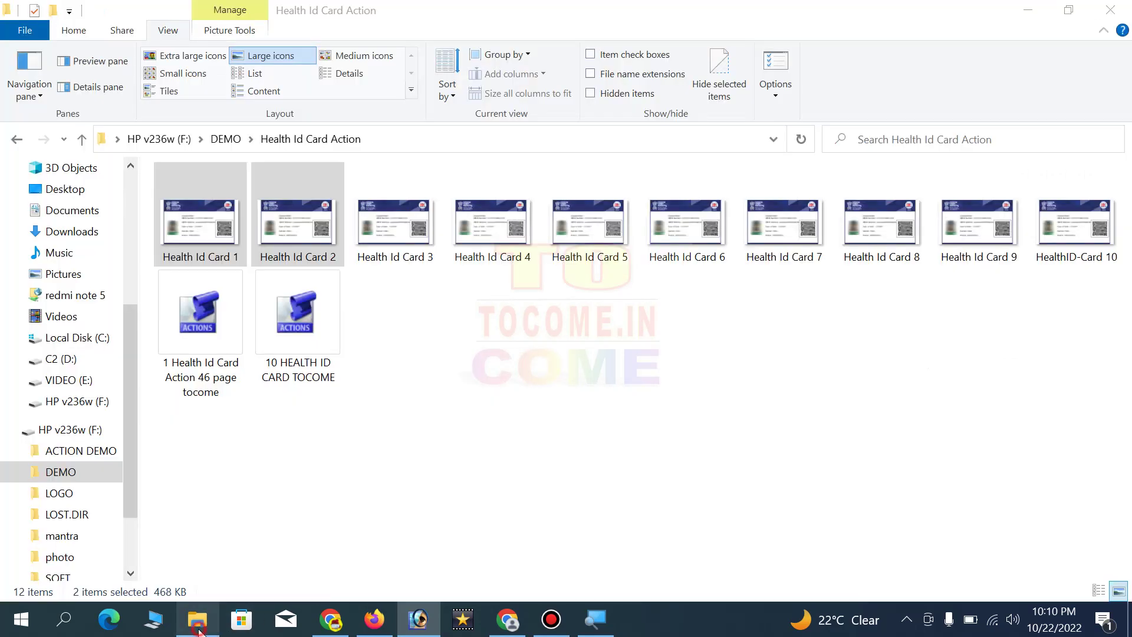
pyautogui.moveTo(189, 228)
pyautogui.mouseDown()
pyautogui.moveTo(280, 303)
pyautogui.moveTo(451, 508)
pyautogui.moveTo(419, 616)
pyautogui.moveTo(425, 581)
pyautogui.moveTo(360, 342)
pyautogui.mouseUp()
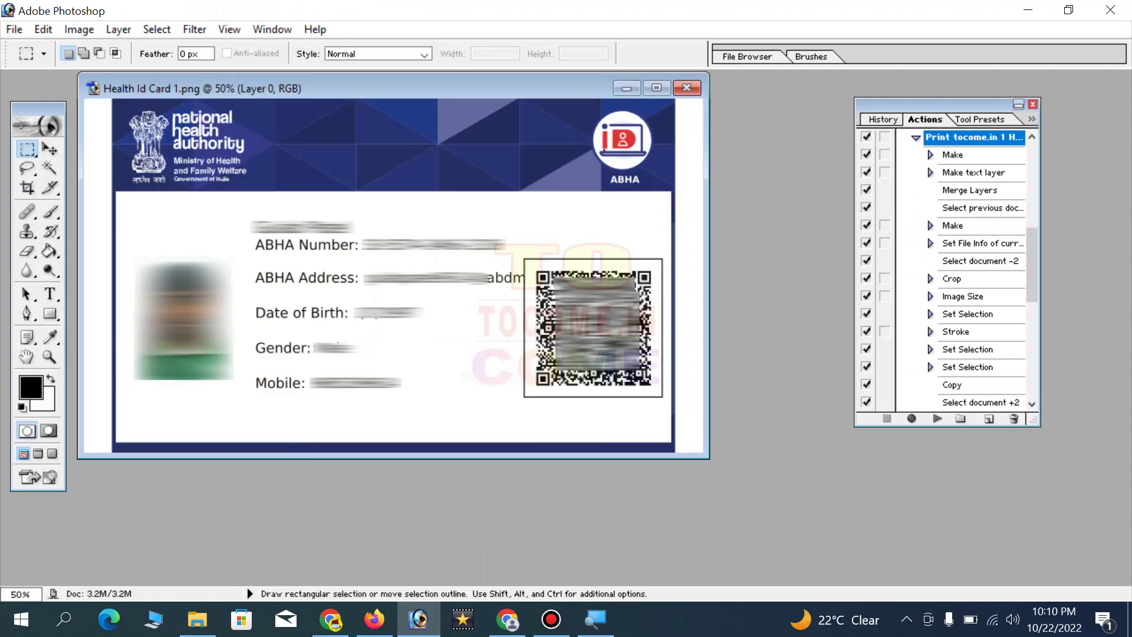
pyautogui.scroll(3, 987, 306)
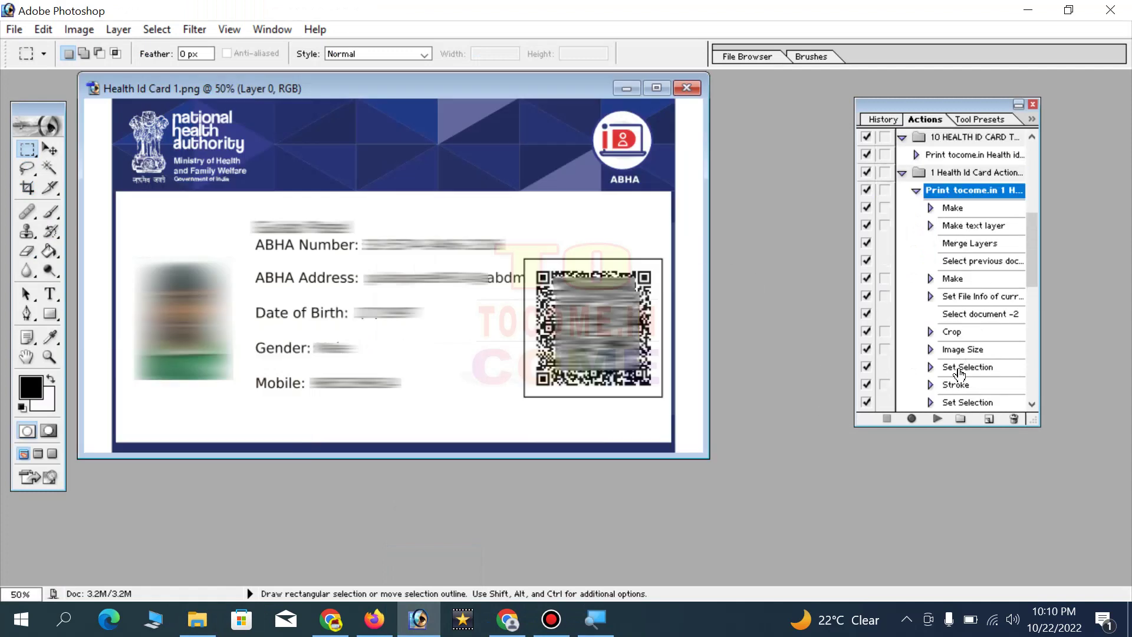
pyautogui.click(938, 420)
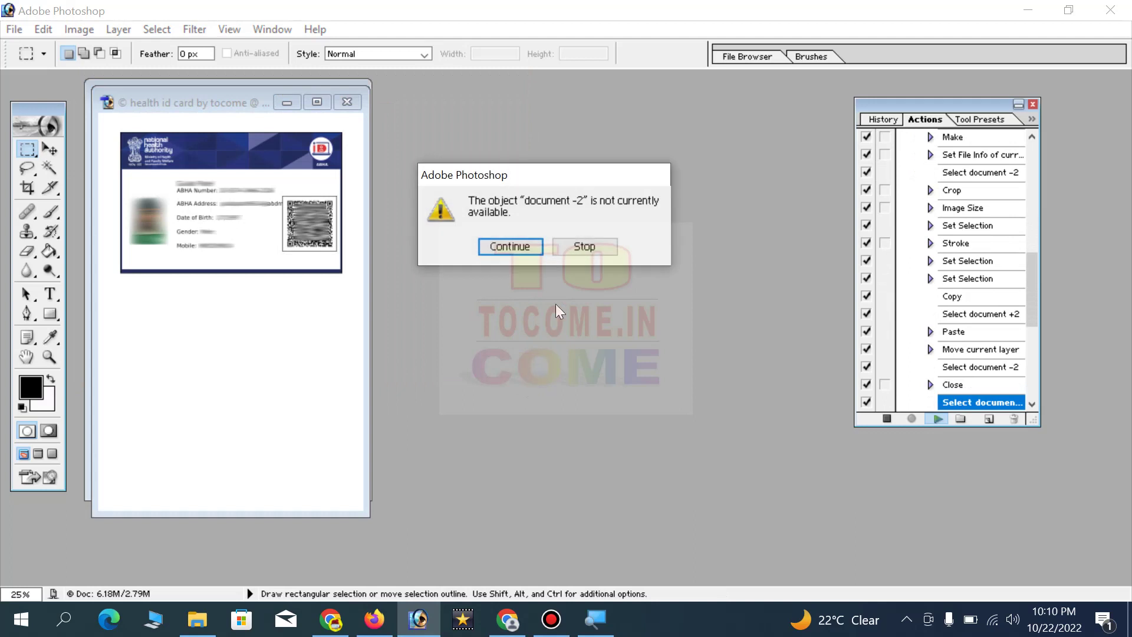
pyautogui.click(588, 246)
# Step: Move the health ID card sheet aside, and close it and the Untitled-1 document without saving
pyautogui.moveTo(192, 97)
pyautogui.mouseDown()
pyautogui.moveTo(405, 130)
pyautogui.moveTo(444, 111)
pyautogui.mouseUp()
pyautogui.click(604, 117)
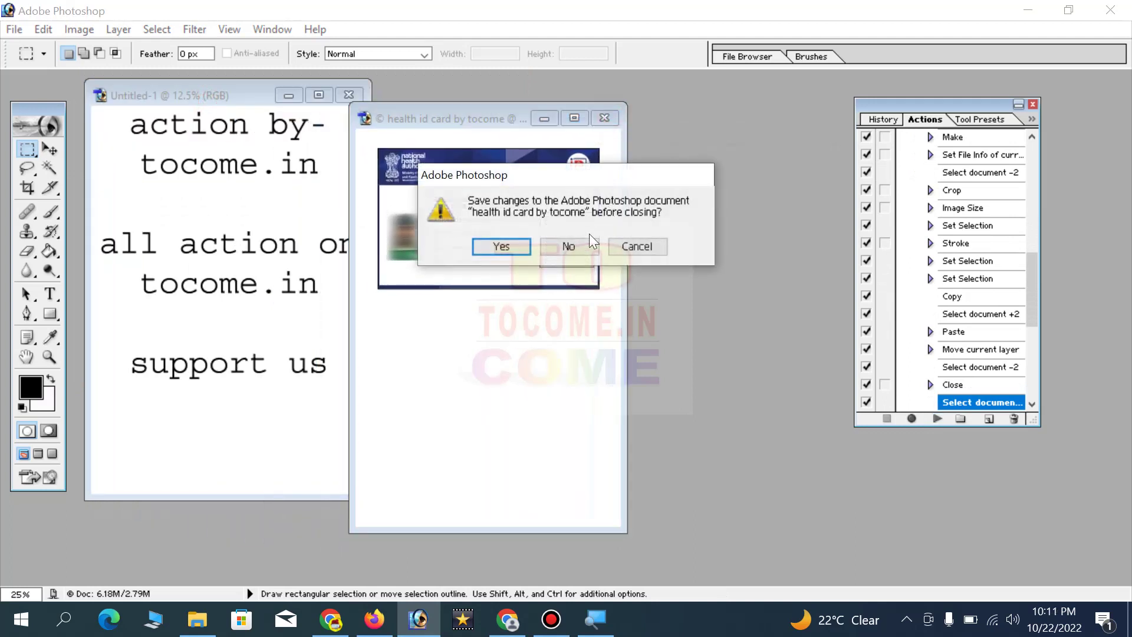
pyautogui.click(577, 258)
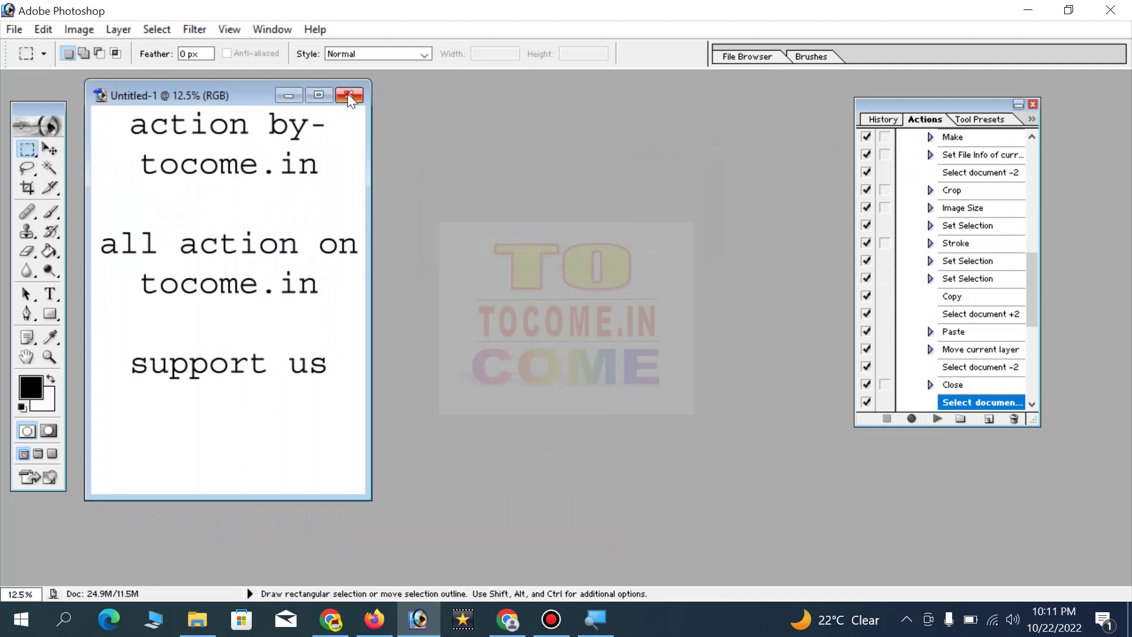
pyautogui.click(349, 96)
pyautogui.click(582, 245)
# Step: Open all ten health ID card images from the Health Id Card Action folder in Photoshop
pyautogui.hotkey('alt', 'Tab')
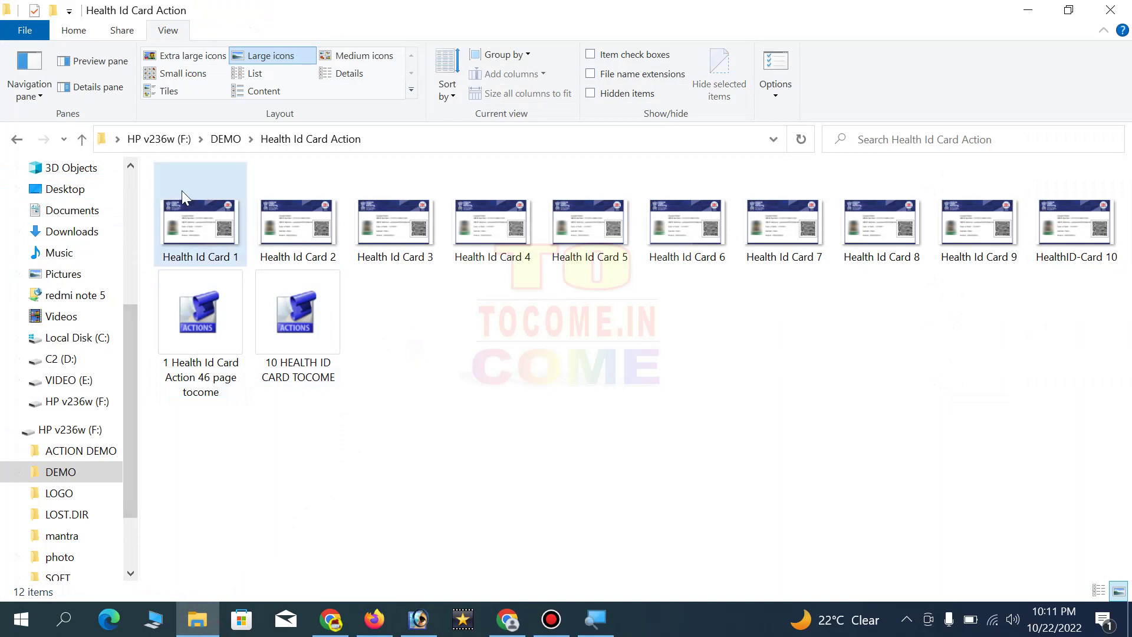
pyautogui.moveTo(147, 175)
pyautogui.mouseDown()
pyautogui.moveTo(943, 189)
pyautogui.moveTo(1055, 178)
pyautogui.mouseUp()
pyautogui.moveTo(687, 225)
pyautogui.mouseDown()
pyautogui.moveTo(510, 430)
pyautogui.moveTo(434, 618)
pyautogui.moveTo(399, 386)
pyautogui.mouseUp()
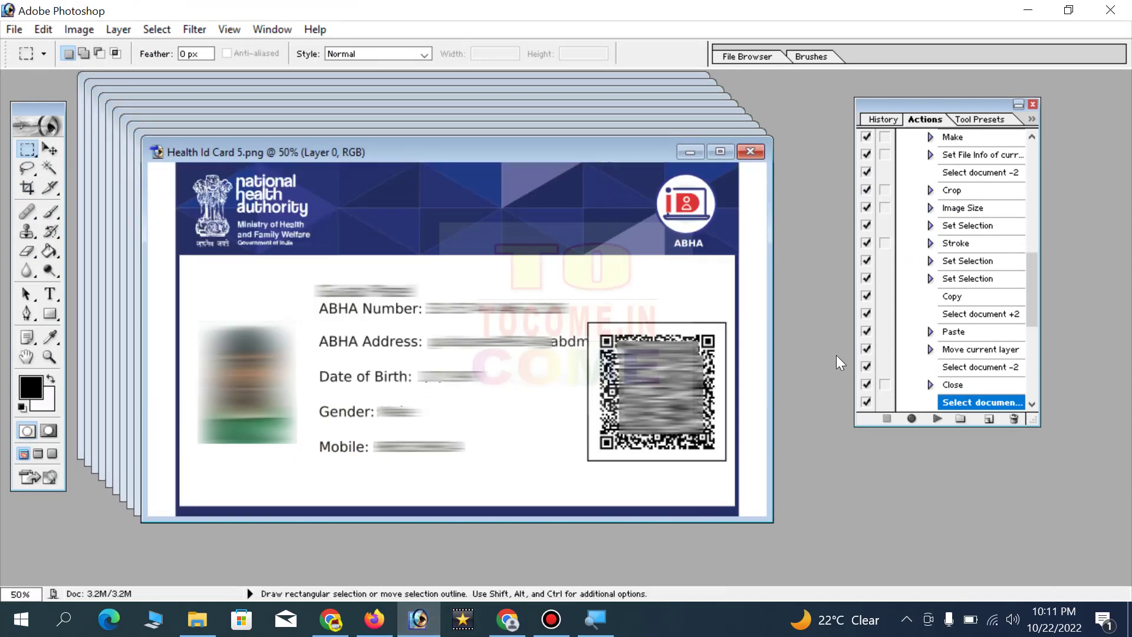
# Step: Run the print action in the 10 HEALTH ID CARD set to lay out the ten cards on one page
pyautogui.scroll(6, 961, 384)
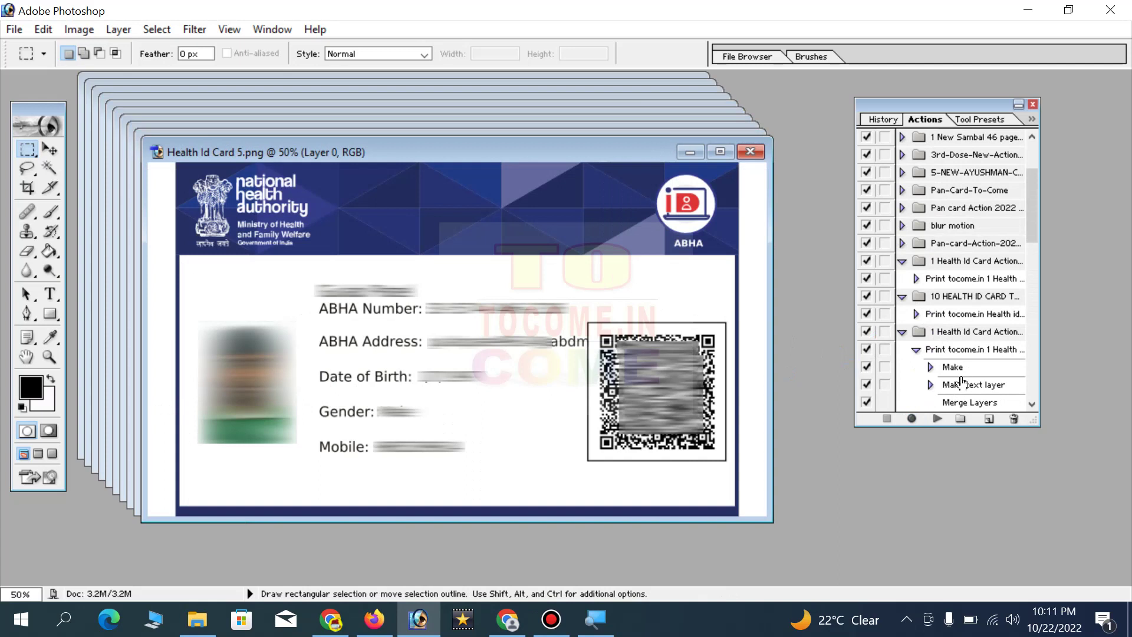
pyautogui.click(967, 314)
pyautogui.click(938, 418)
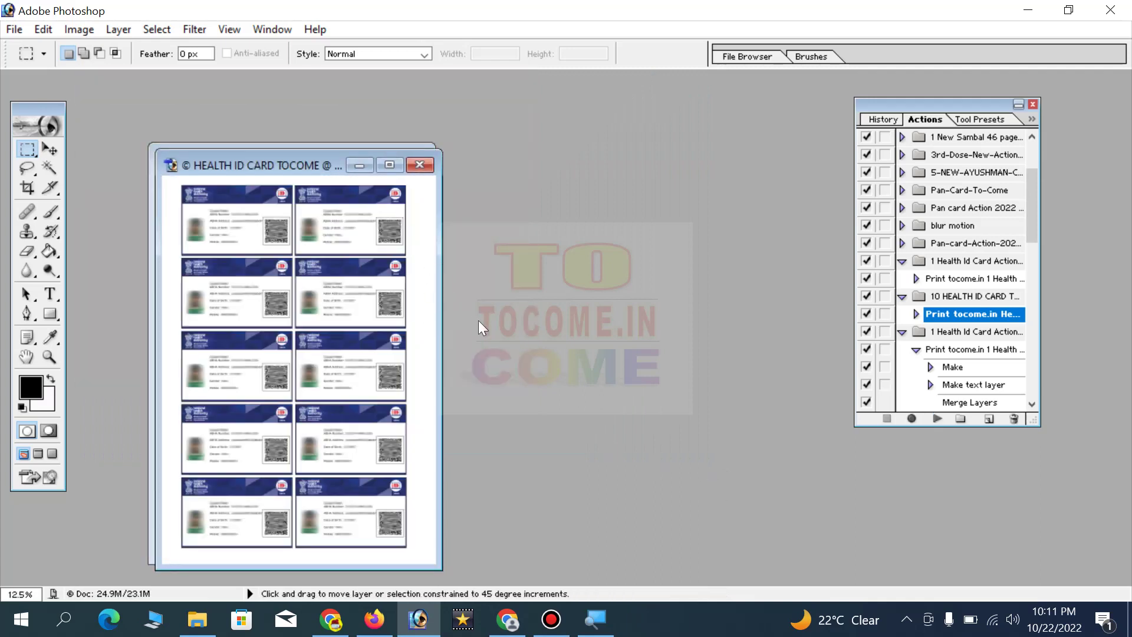
# Step: Close the HEALTH ID CARD TOCOME sheet and the tocome ads document without saving changes
pyautogui.hotkey('ctrl', 'w')
pyautogui.click(575, 240)
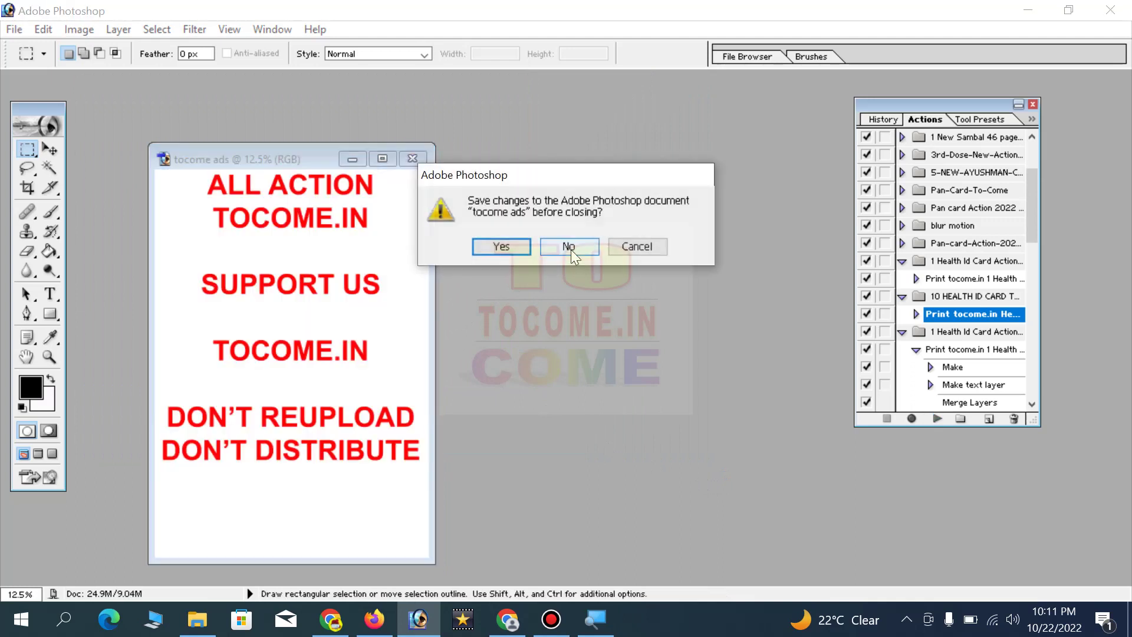
pyautogui.click(571, 248)
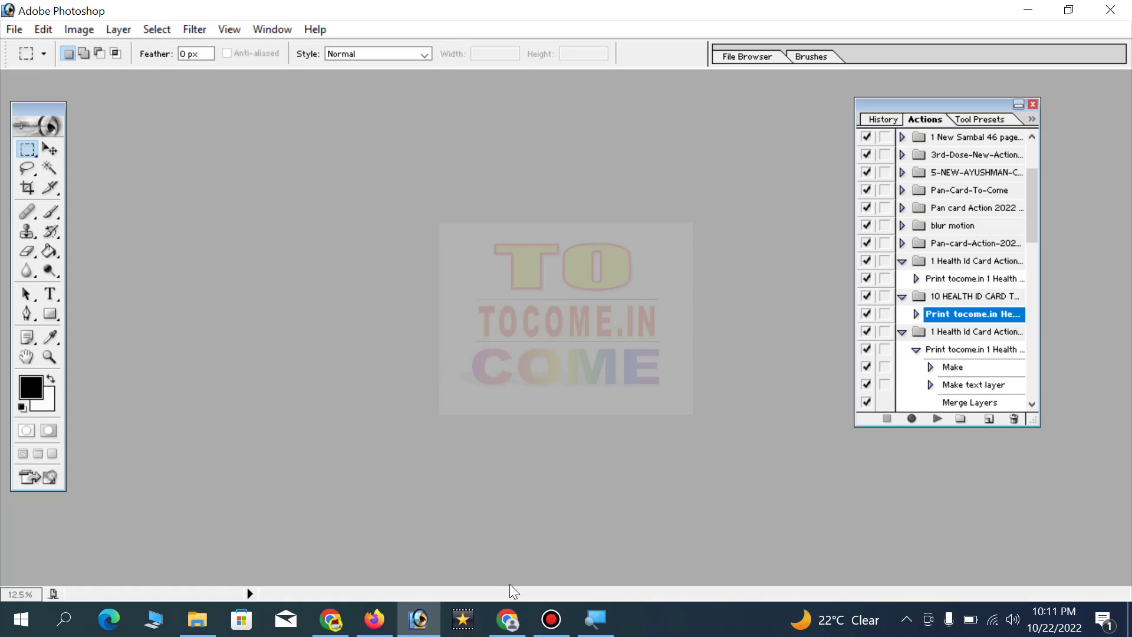
# Step: Switch to Chrome and open the tocome.in website
pyautogui.click(549, 531)
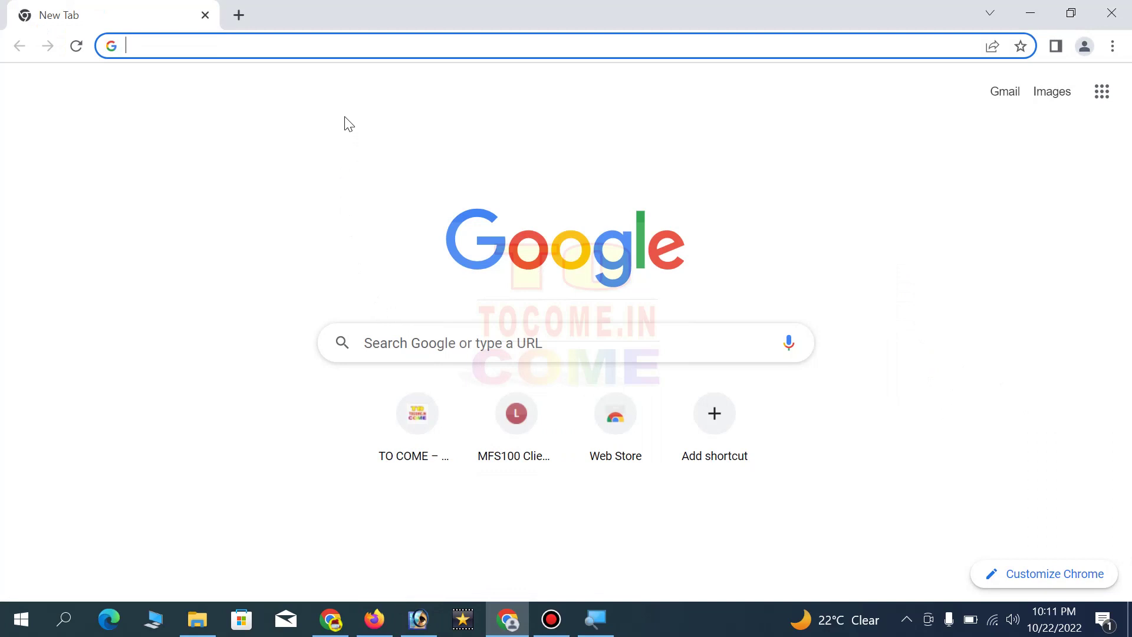
pyautogui.click(347, 53)
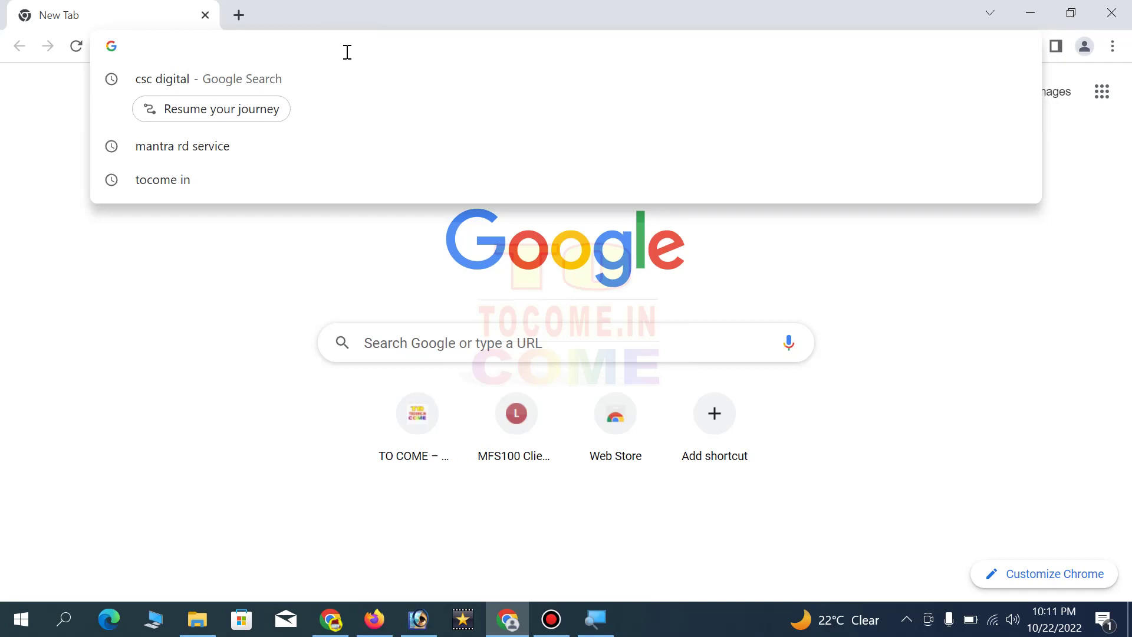
pyautogui.write('tocome.in')
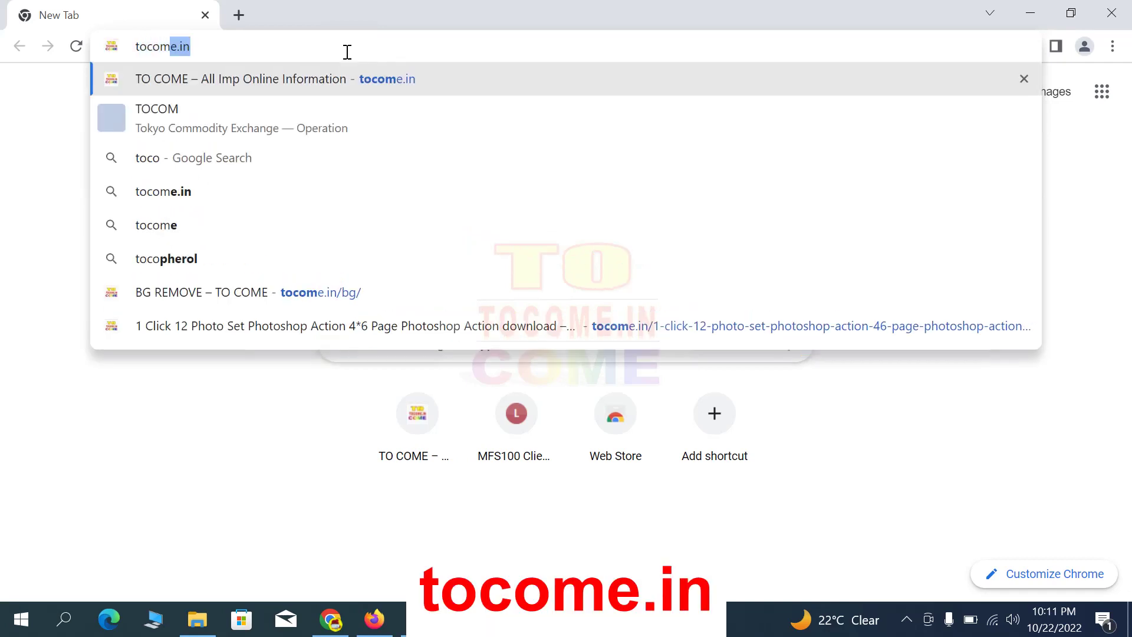
pyautogui.press('Return')
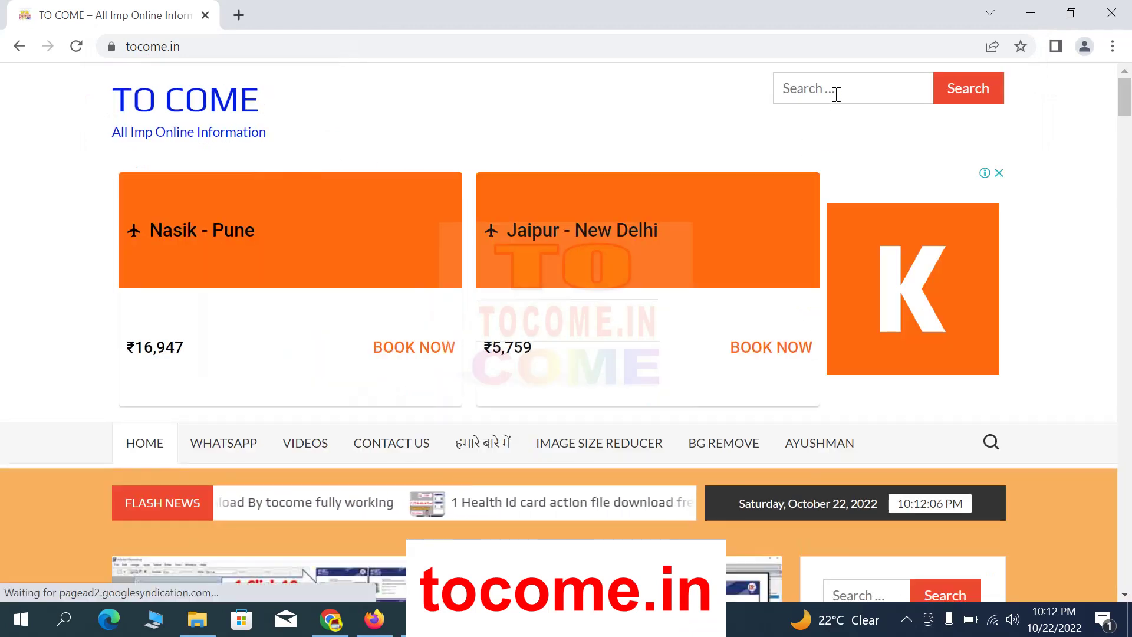
# Step: Search the tocome.in site for "health card"
pyautogui.click(788, 94)
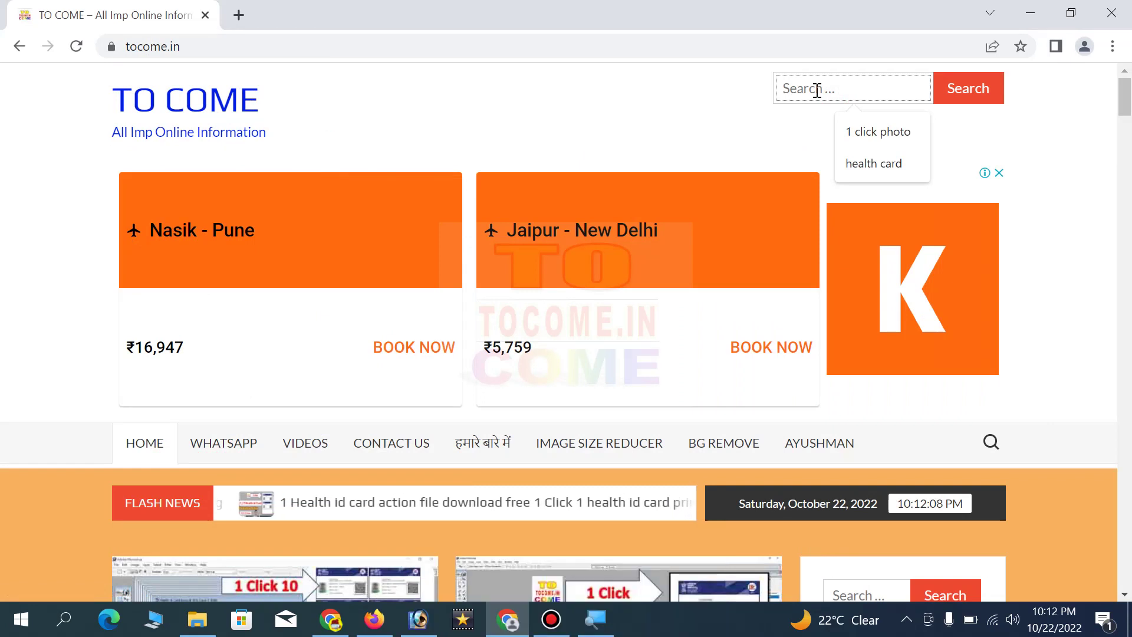
pyautogui.write('health')
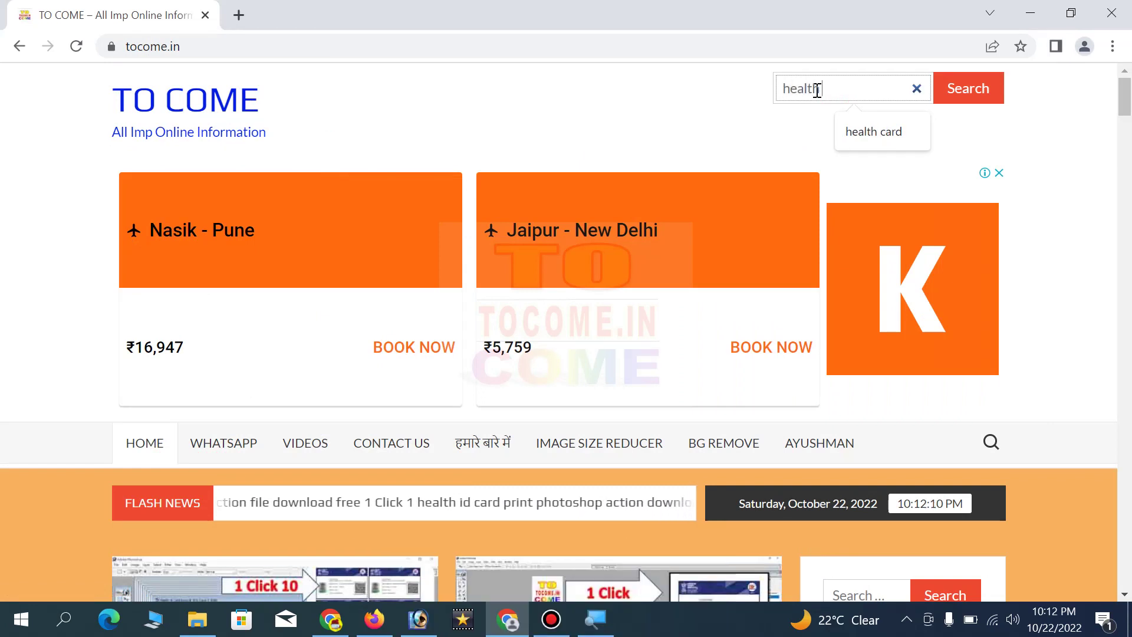
pyautogui.write(' card')
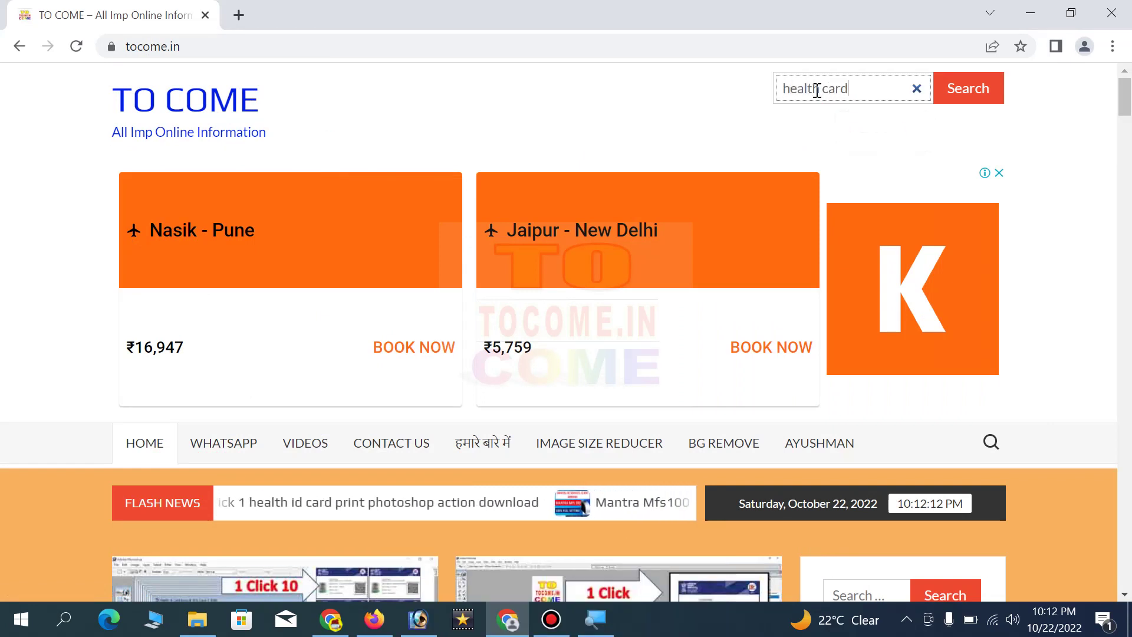
pyautogui.press('Return')
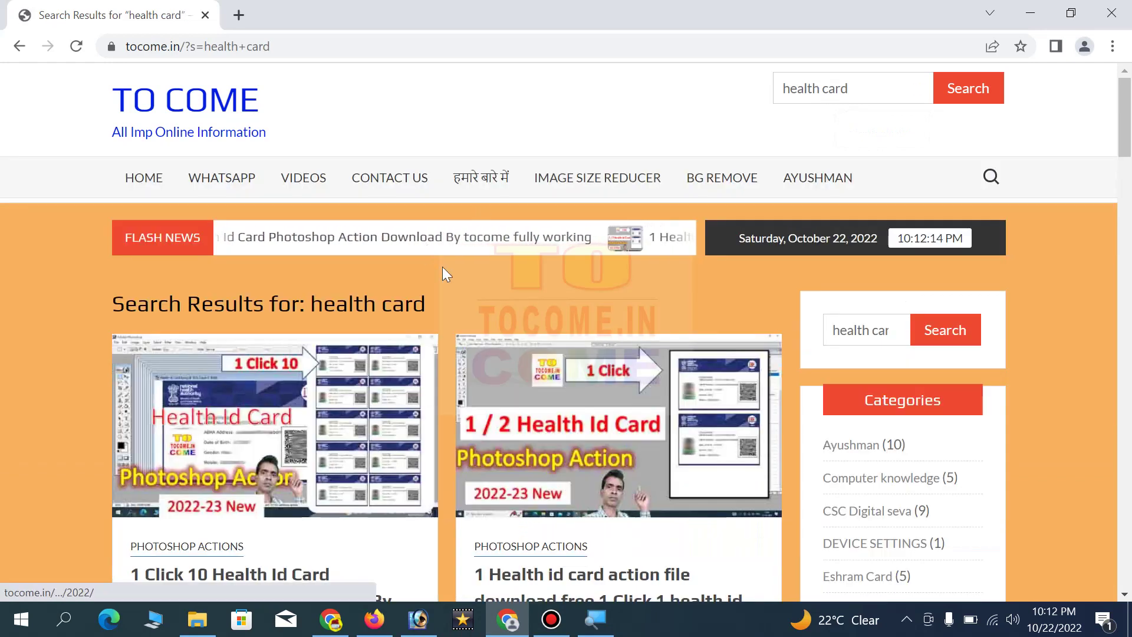
# Step: Open the search result about the free 1 Health id card action file download
pyautogui.scroll(-2, 429, 250)
pyautogui.scroll(-2, 218, 326)
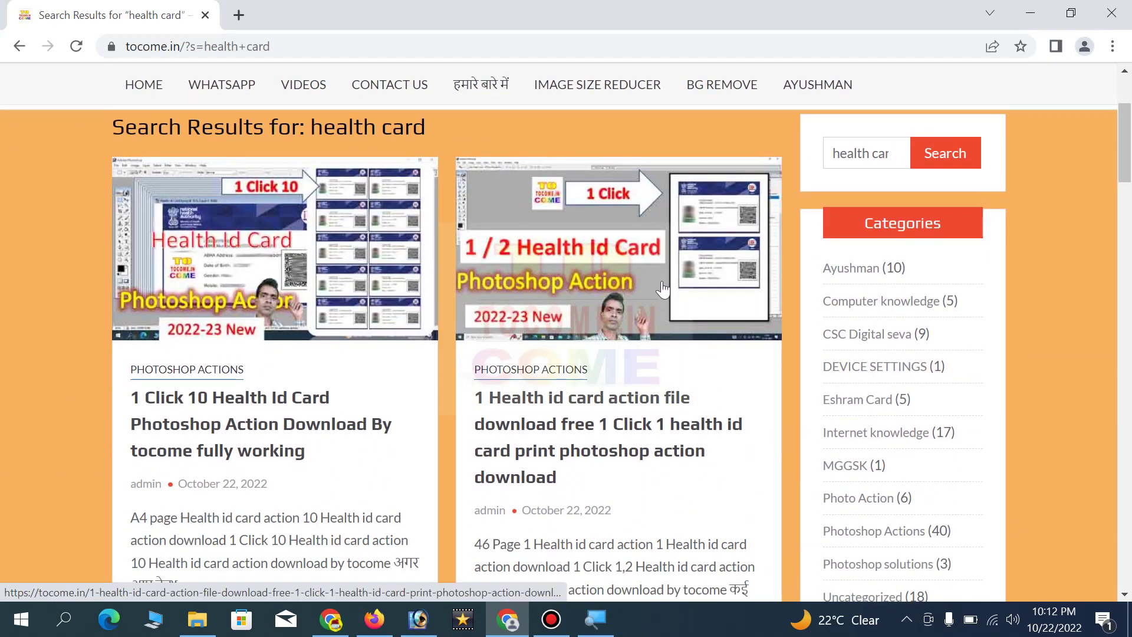
pyautogui.click(562, 247)
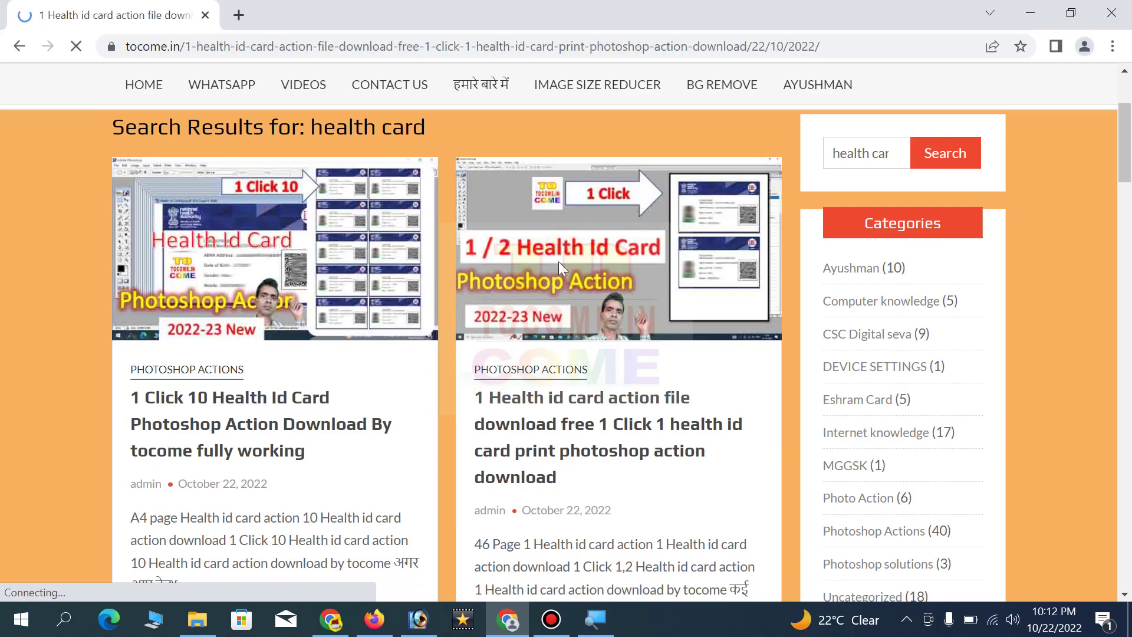
# Step: Find the 1 Health id Card Action download section in the article and start the free action download
pyautogui.scroll(-15, 448, 332)
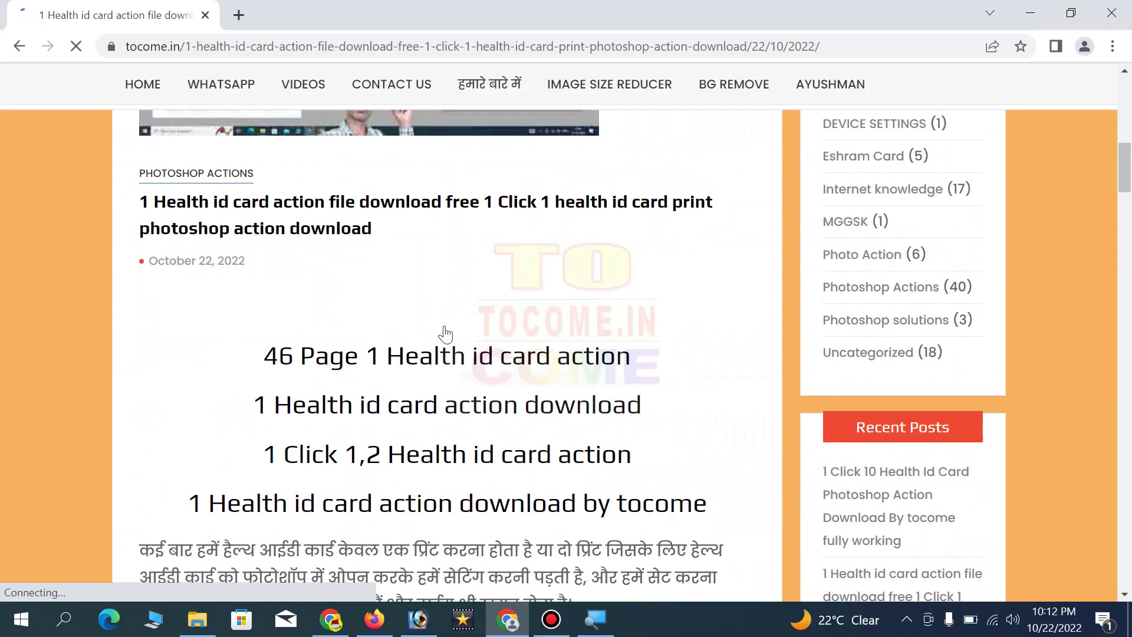
pyautogui.scroll(2, 445, 322)
pyautogui.scroll(-8, 444, 321)
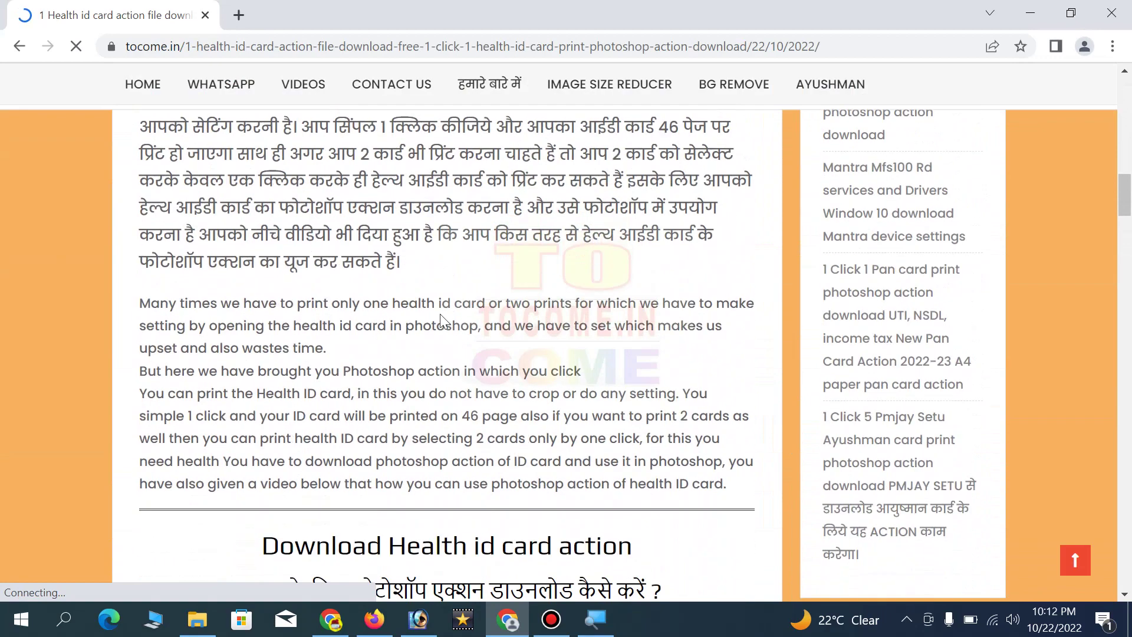
pyautogui.scroll(-14, 443, 322)
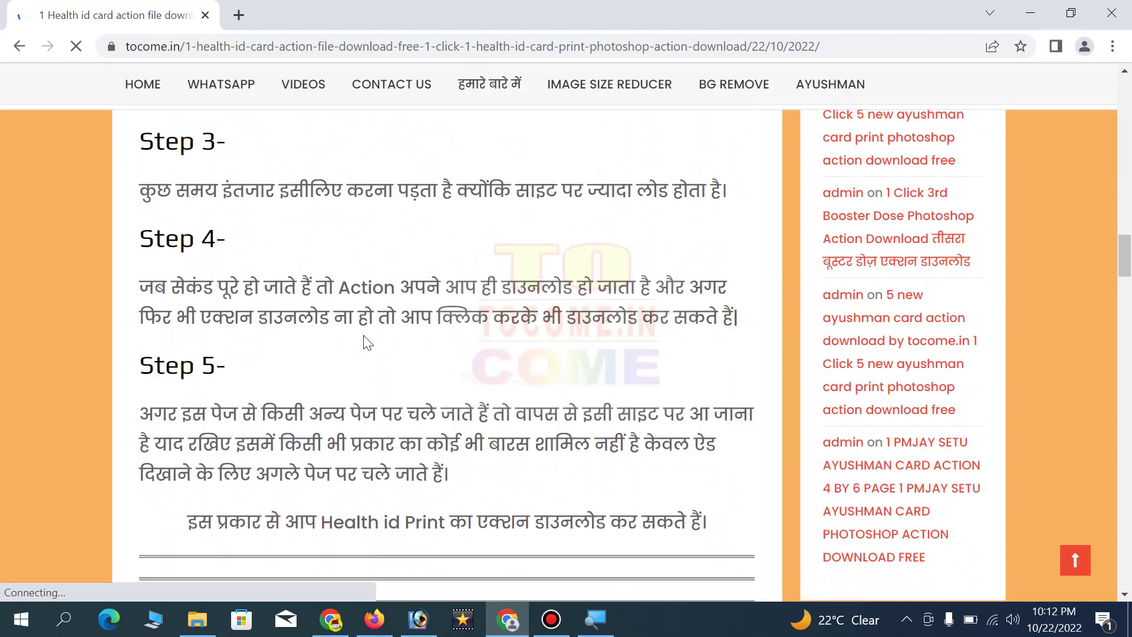
pyautogui.scroll(2, 347, 343)
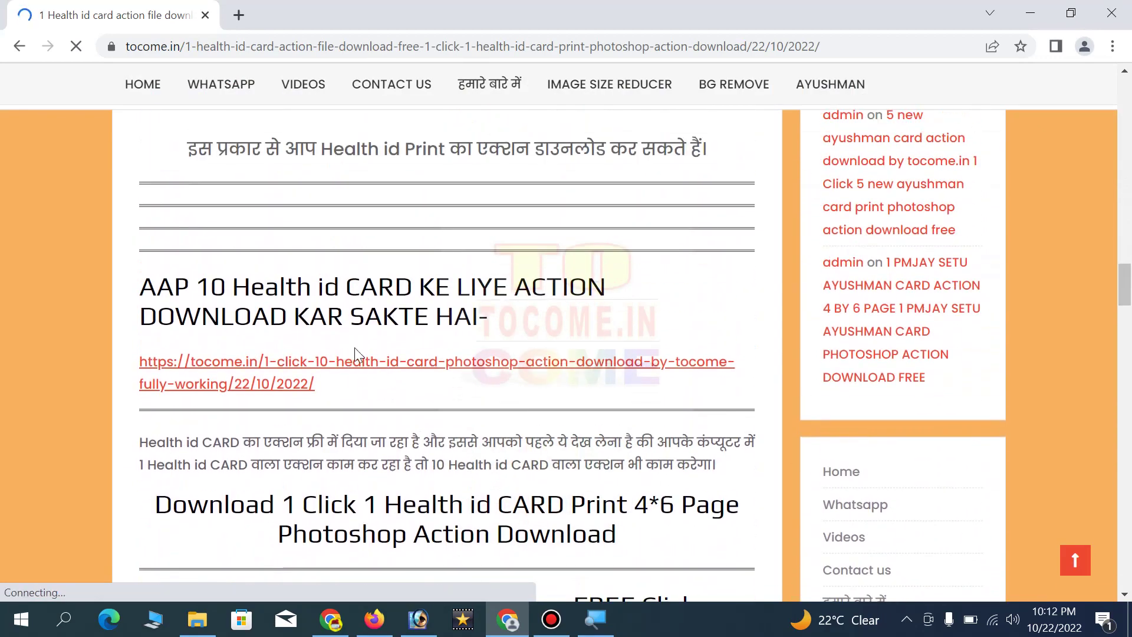
pyautogui.scroll(-4, 355, 348)
pyautogui.scroll(3, 345, 286)
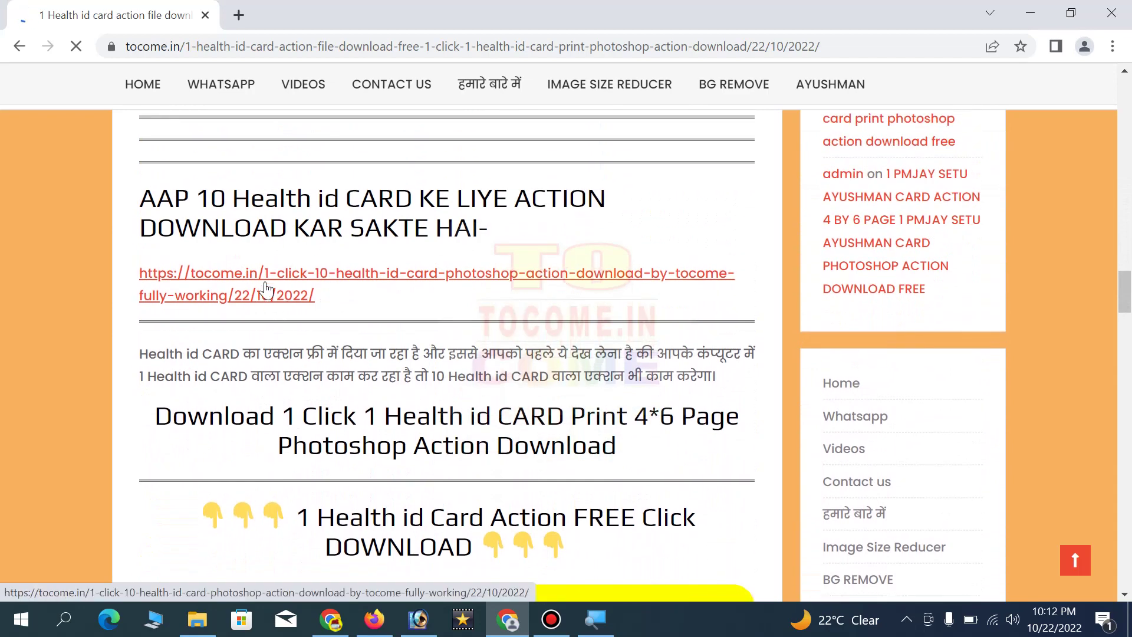
pyautogui.scroll(-6, 264, 286)
pyautogui.scroll(3, 360, 354)
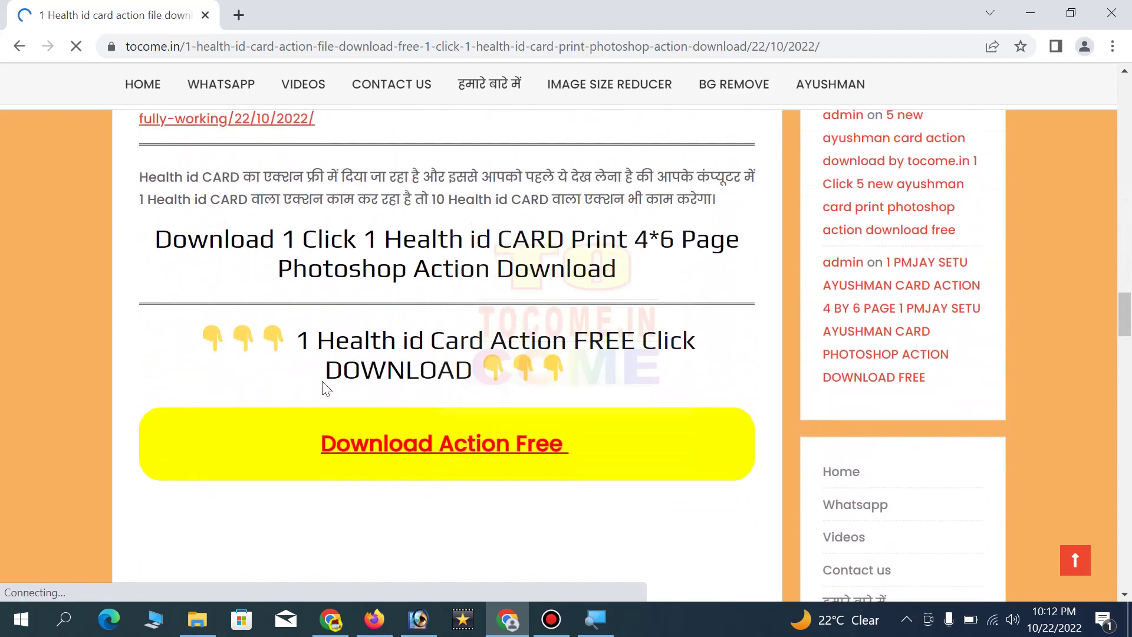
pyautogui.click(422, 454)
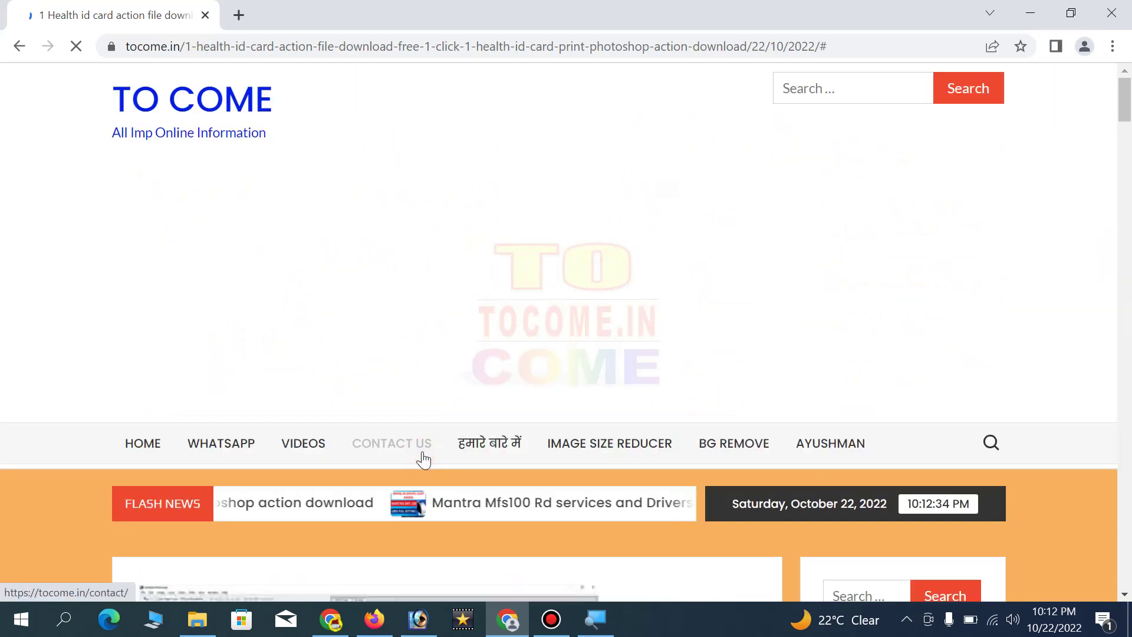
# Step: Return to the article's 1 Health id Card Action download section, let the countdown download the action file, and check the downloaded file's options
pyautogui.scroll(-20, 451, 344)
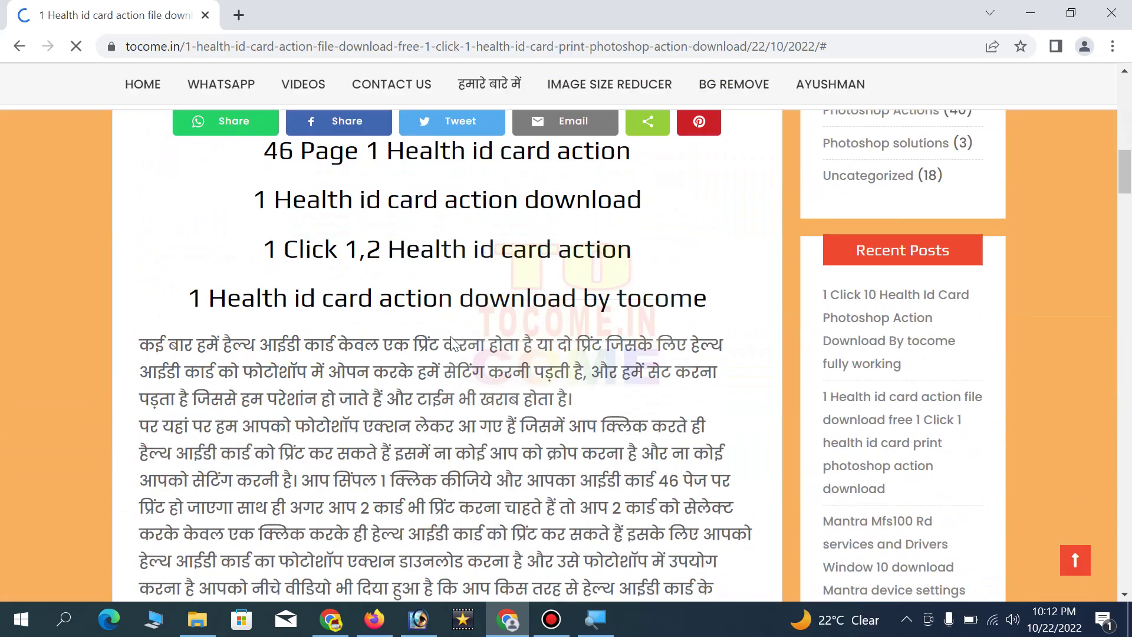
pyautogui.scroll(-12, 454, 346)
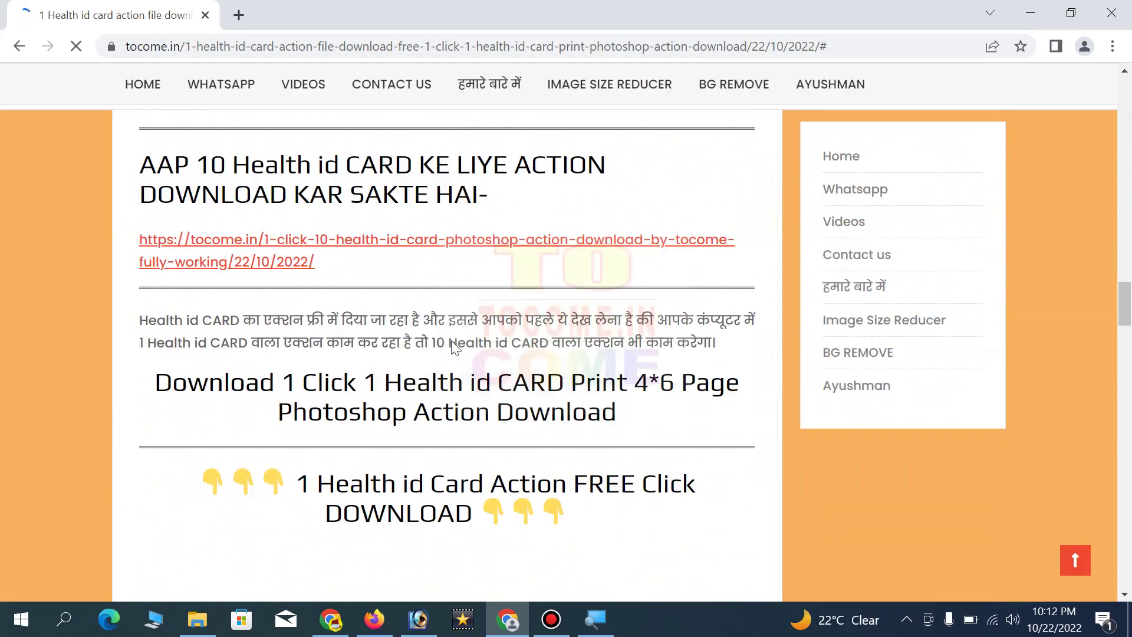
pyautogui.scroll(3, 454, 347)
pyautogui.scroll(-3, 454, 348)
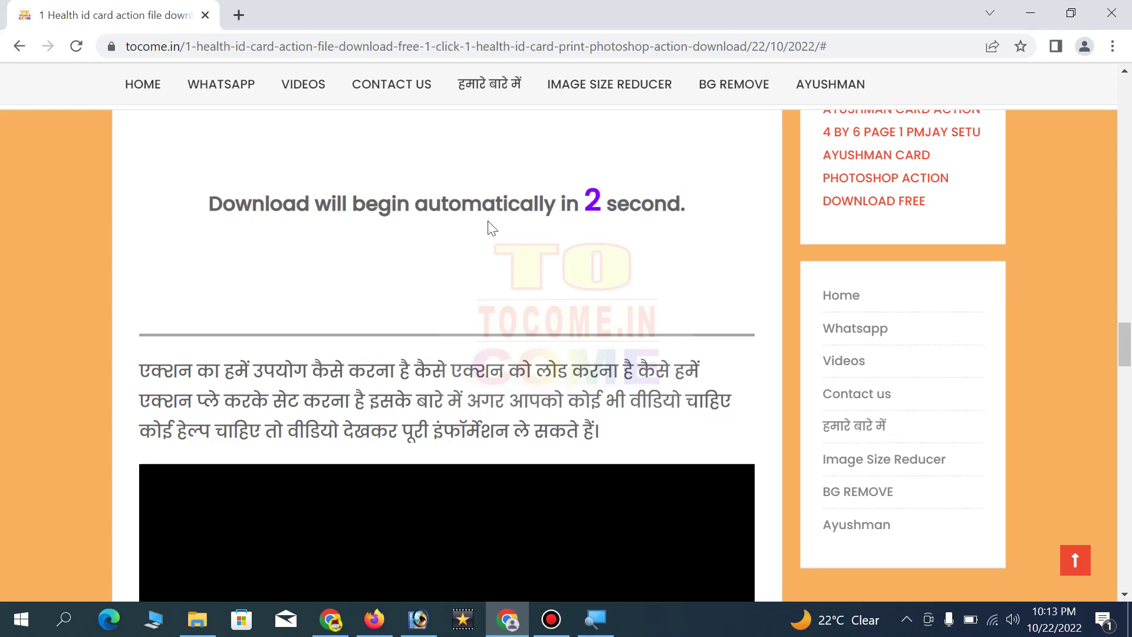
pyautogui.scroll(2, 493, 277)
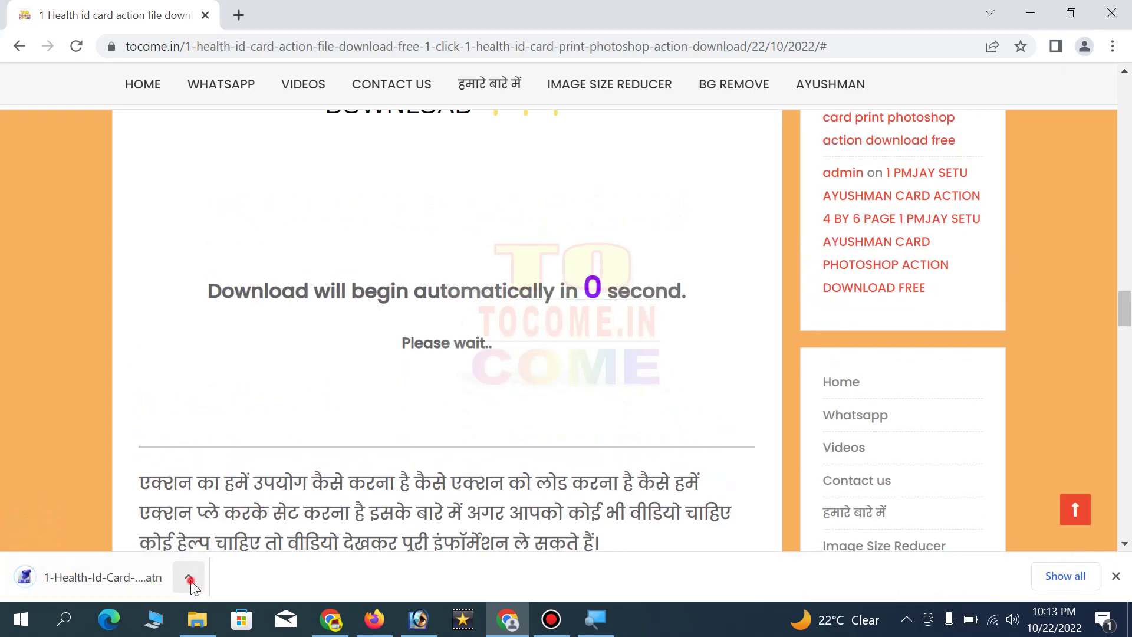
pyautogui.click(189, 577)
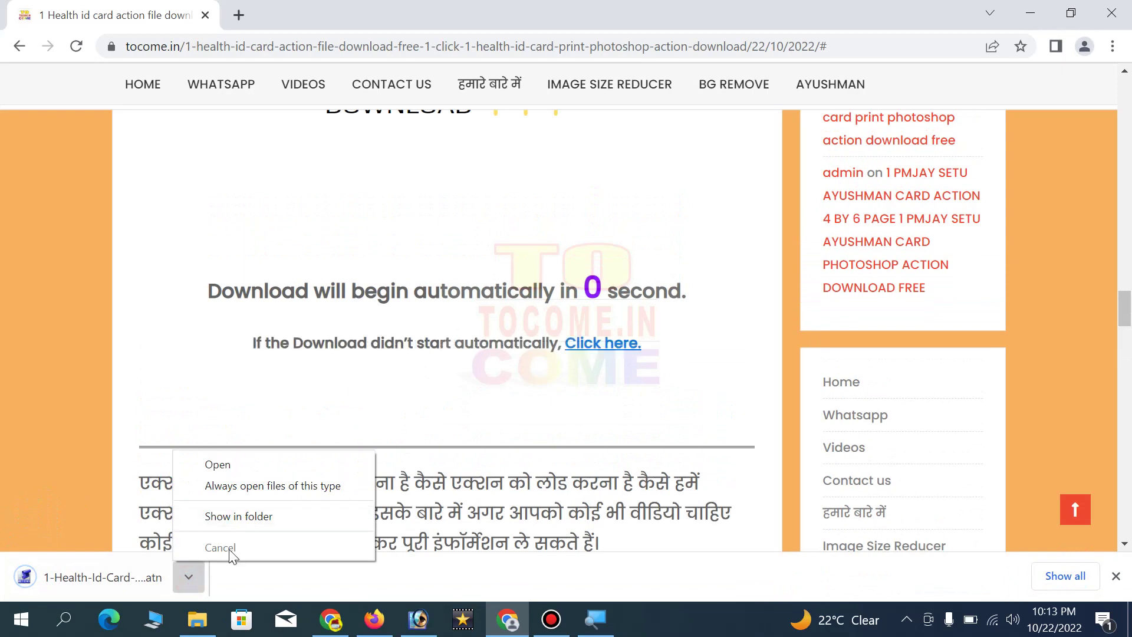
pyautogui.click(106, 357)
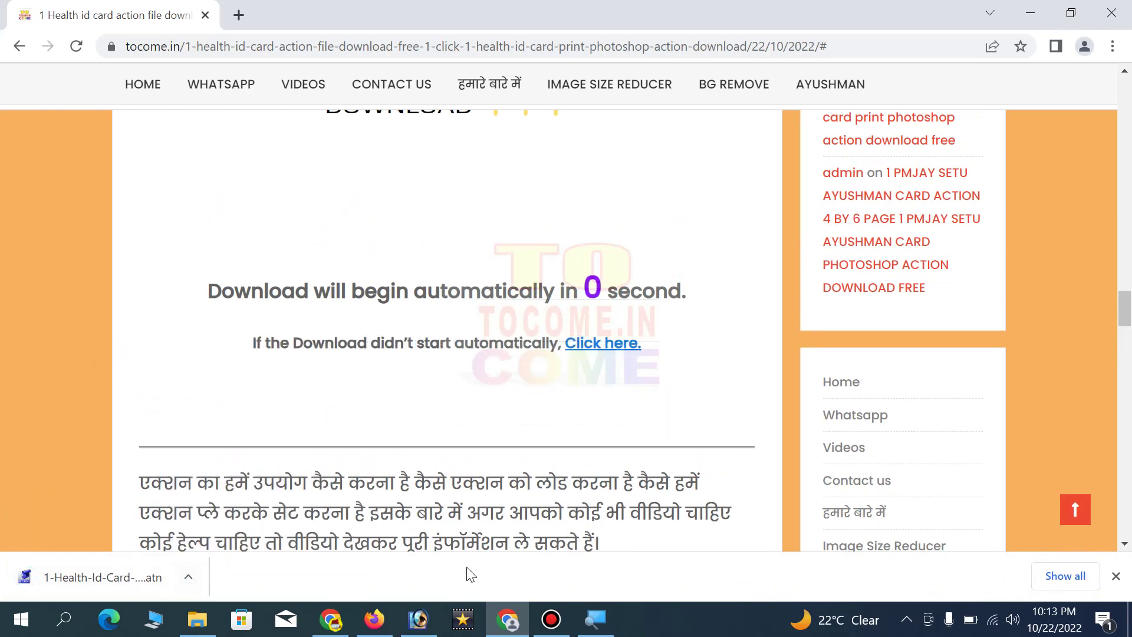
# Step: Switch to Photoshop, close and reopen the Actions palette, and move it slightly inward from the edge of the workspace
pyautogui.click(419, 619)
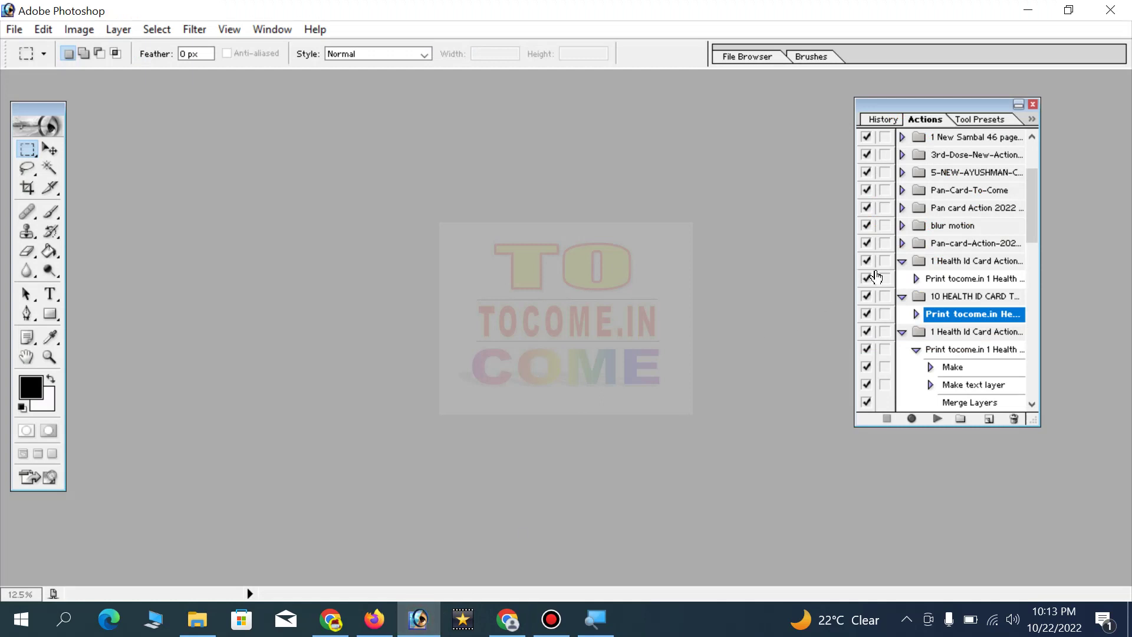
pyautogui.click(1033, 105)
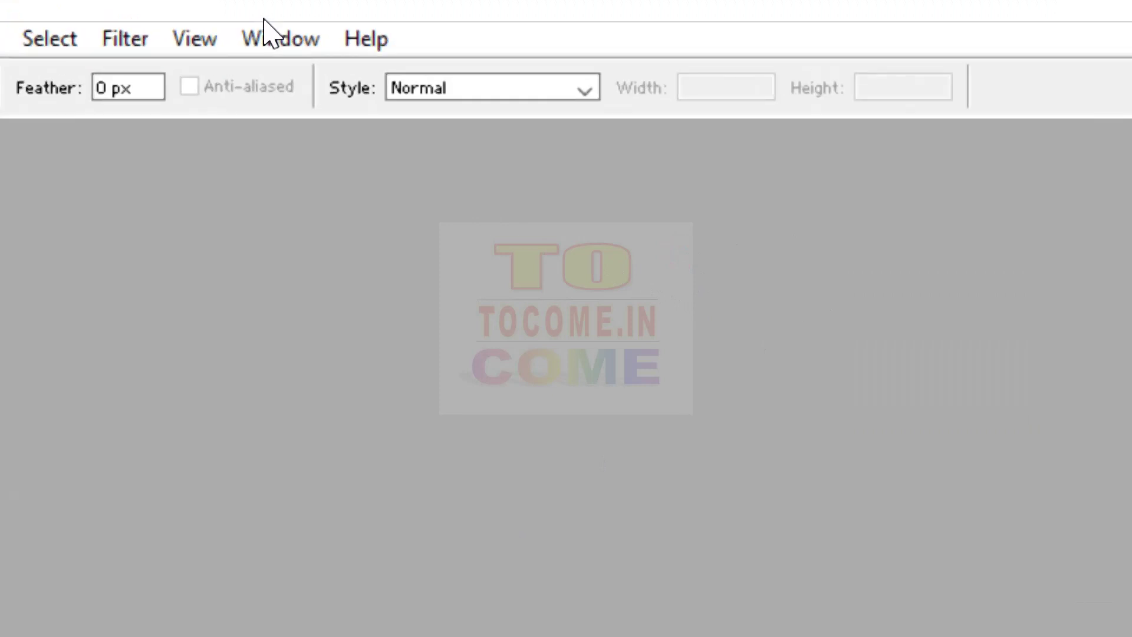
pyautogui.click(282, 40)
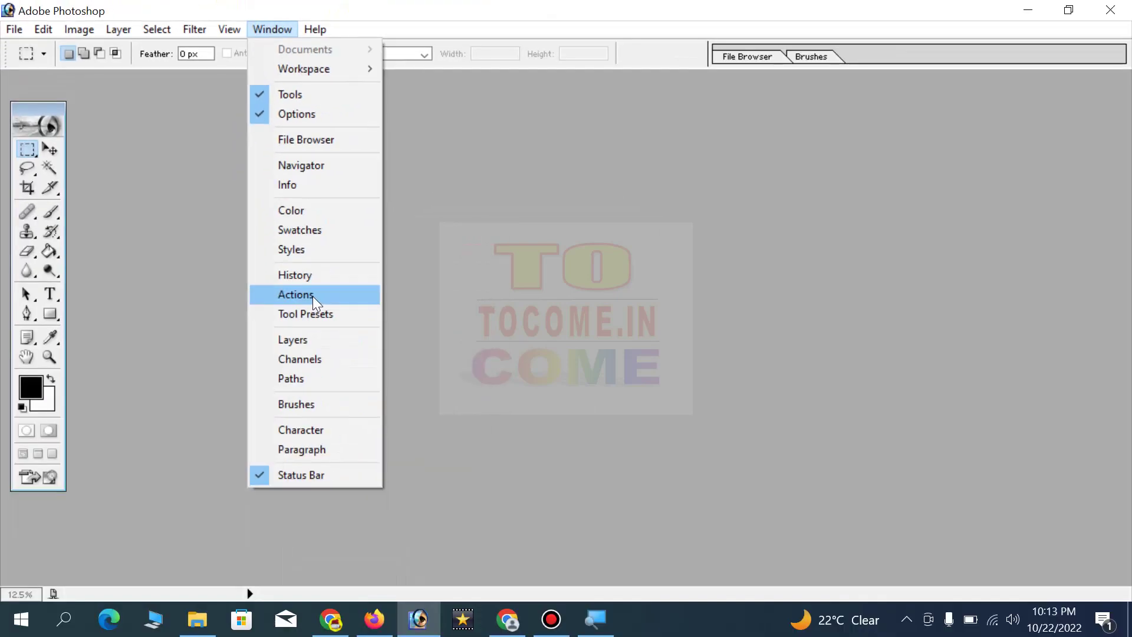
pyautogui.click(313, 298)
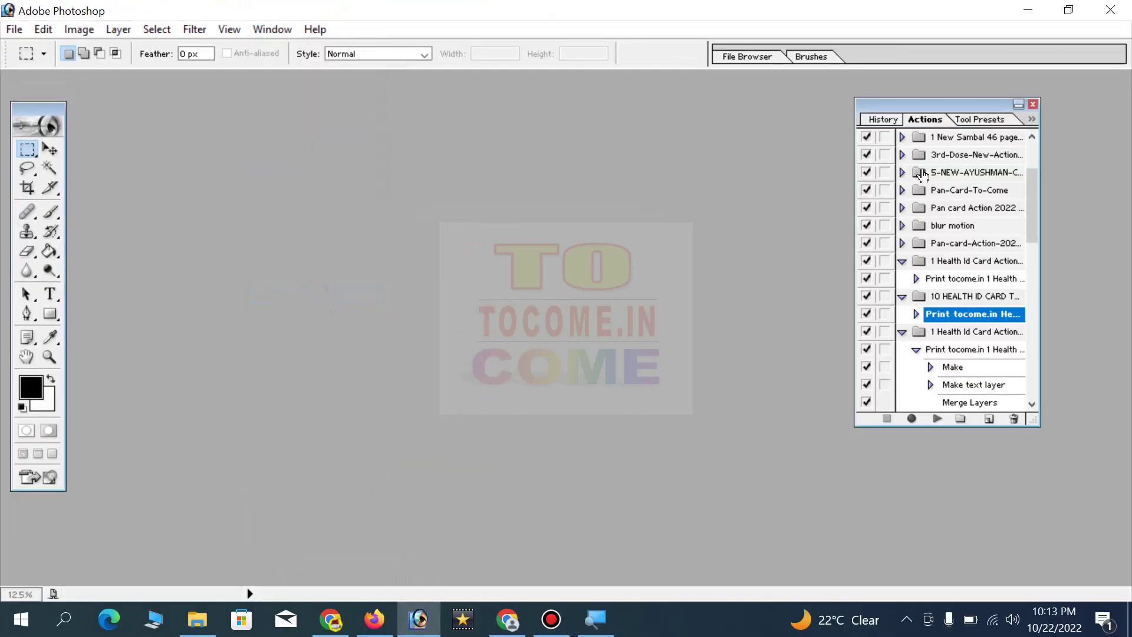
pyautogui.moveTo(959, 106); pyautogui.dragTo(923, 108)
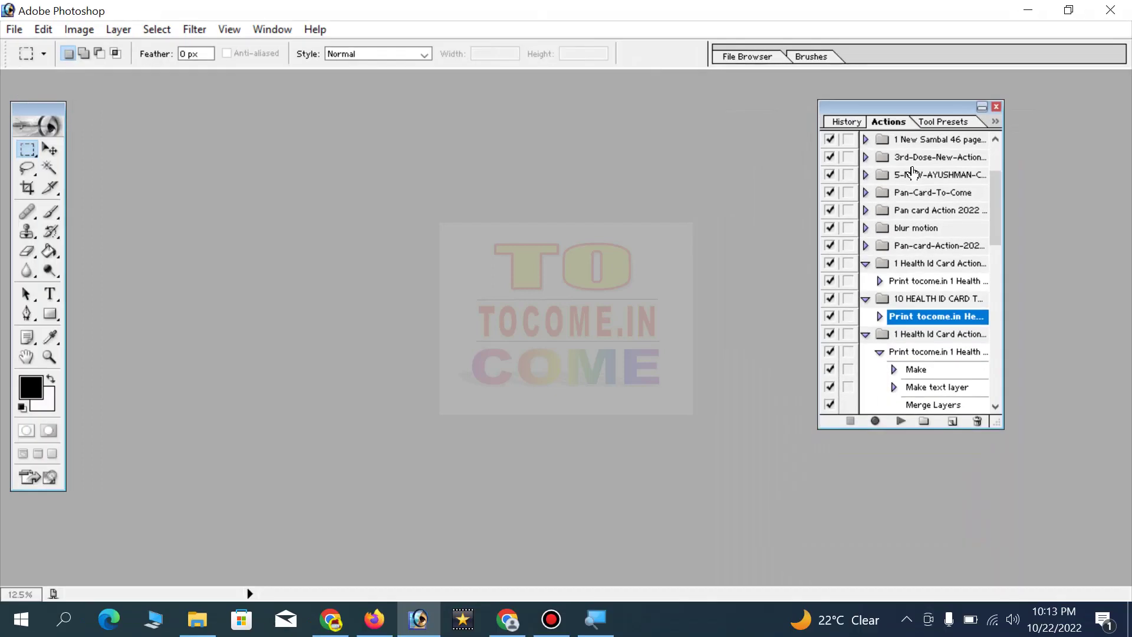
# Step: Delete the last 1 Health Id Card Action set, listed below the 10 HEALTH ID CARD set
pyautogui.click(924, 338)
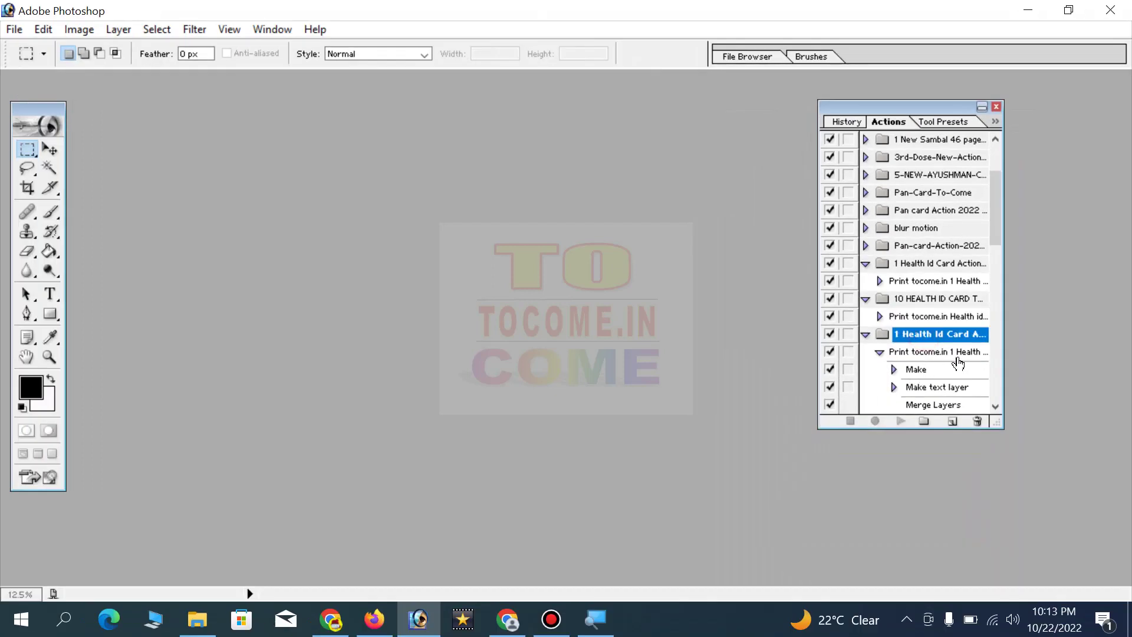
pyautogui.click(978, 421)
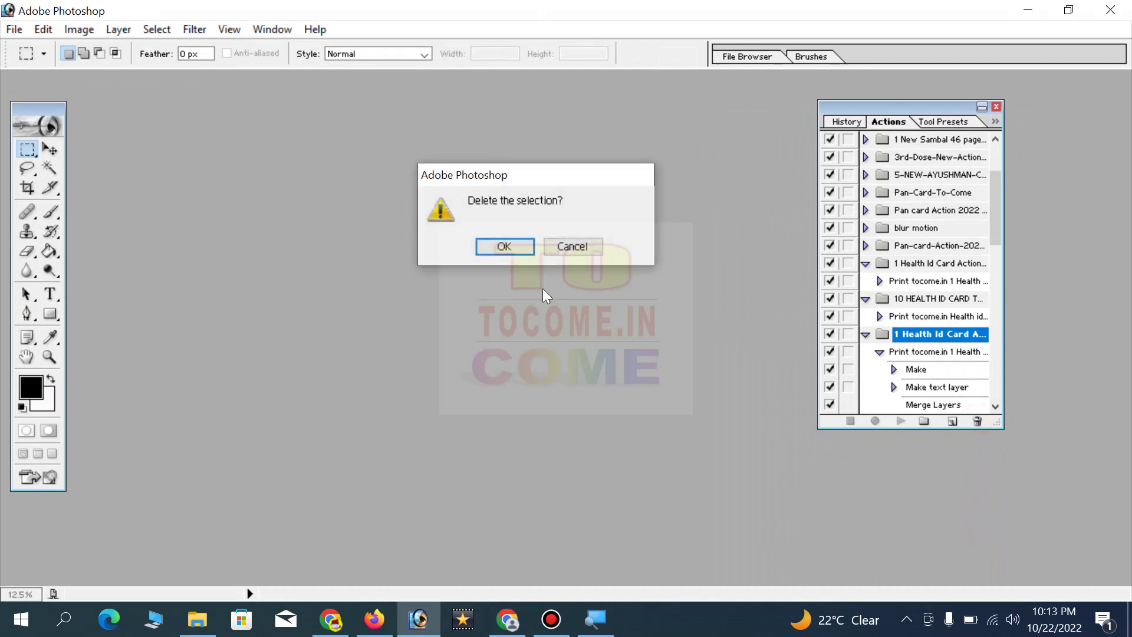
pyautogui.click(503, 245)
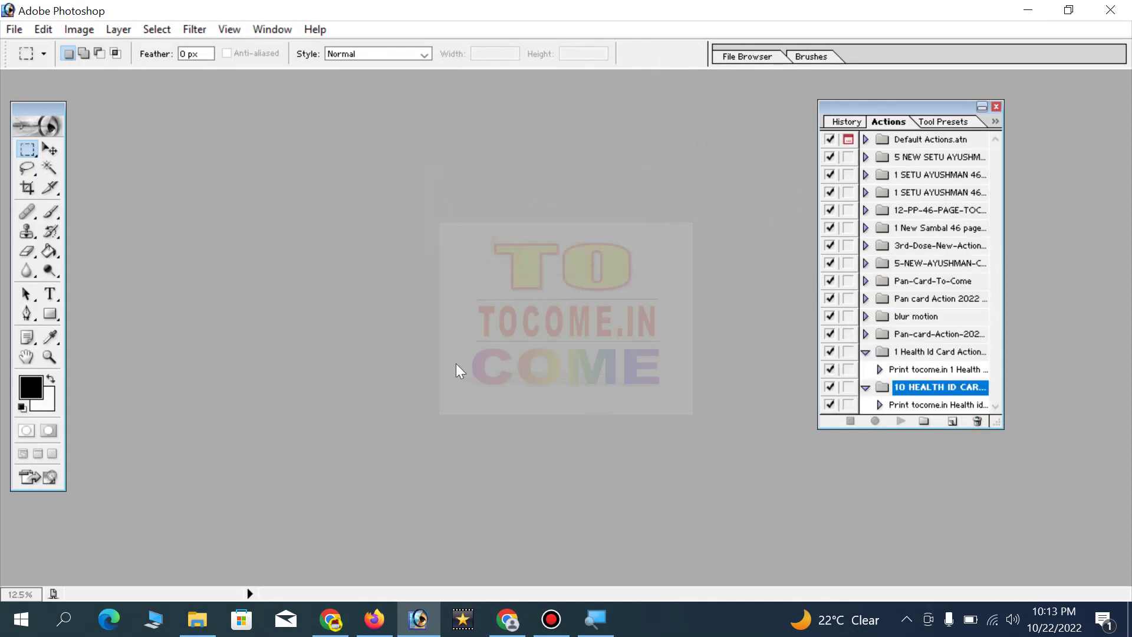
# Step: Load the "1 Health Id Card Action 46 page tocome" file from the Health Id Card Action folder into Photoshop's actions
pyautogui.moveTo(197, 620)
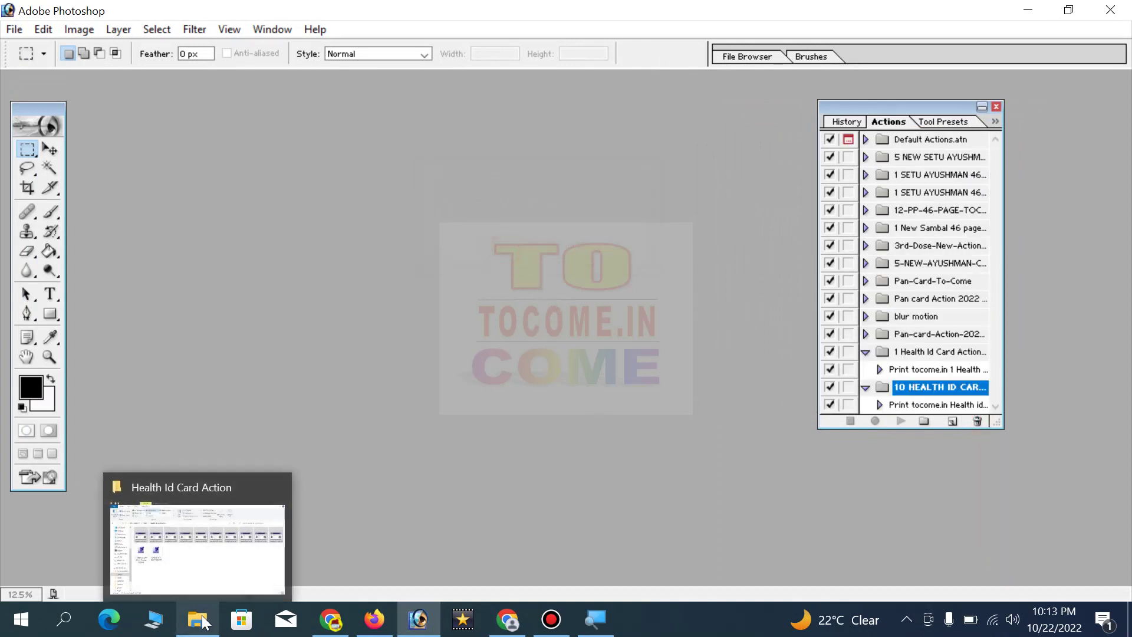
pyautogui.click(216, 560)
pyautogui.click(388, 472)
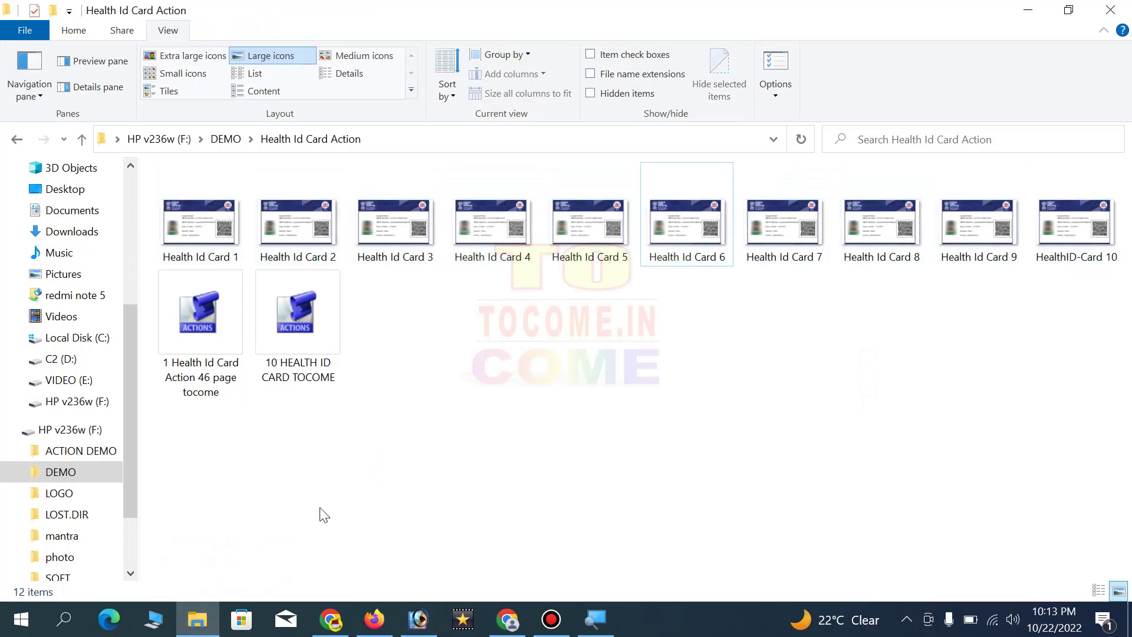
pyautogui.click(235, 361)
pyautogui.click(502, 389)
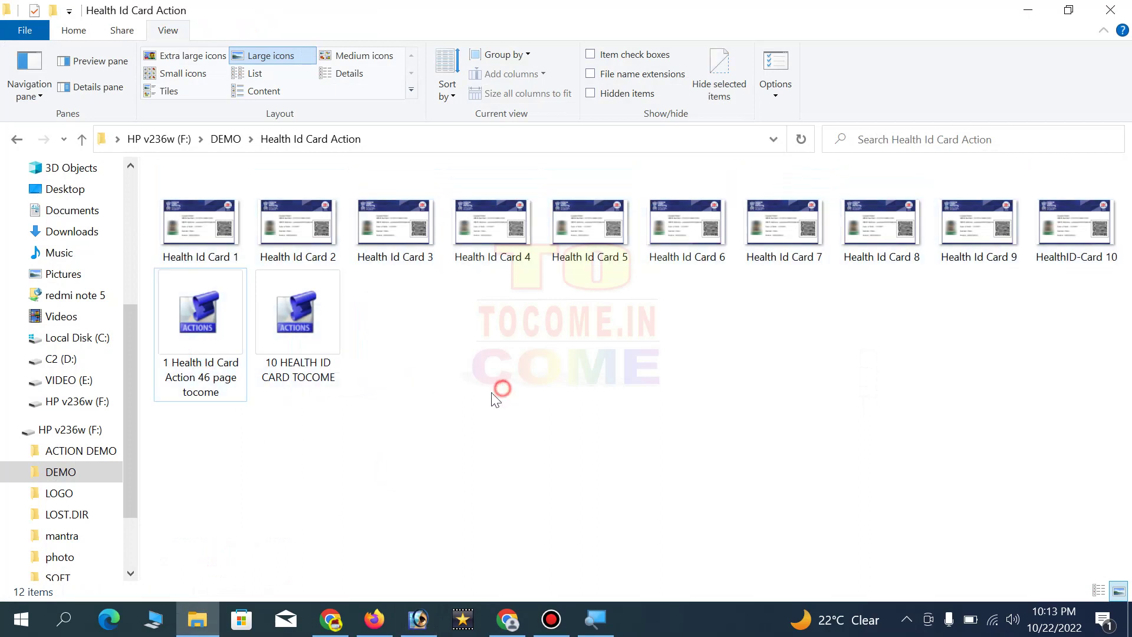
pyautogui.moveTo(175, 309)
pyautogui.mouseDown()
pyautogui.moveTo(331, 440)
pyautogui.moveTo(473, 427)
pyautogui.moveTo(422, 575)
pyautogui.moveTo(421, 617)
pyautogui.moveTo(438, 615)
pyautogui.mouseUp()
pyautogui.moveTo(640, 395)
pyautogui.mouseDown()
pyautogui.moveTo(870, 394)
pyautogui.moveTo(892, 379)
pyautogui.moveTo(790, 409)
pyautogui.moveTo(874, 394)
pyautogui.mouseUp()
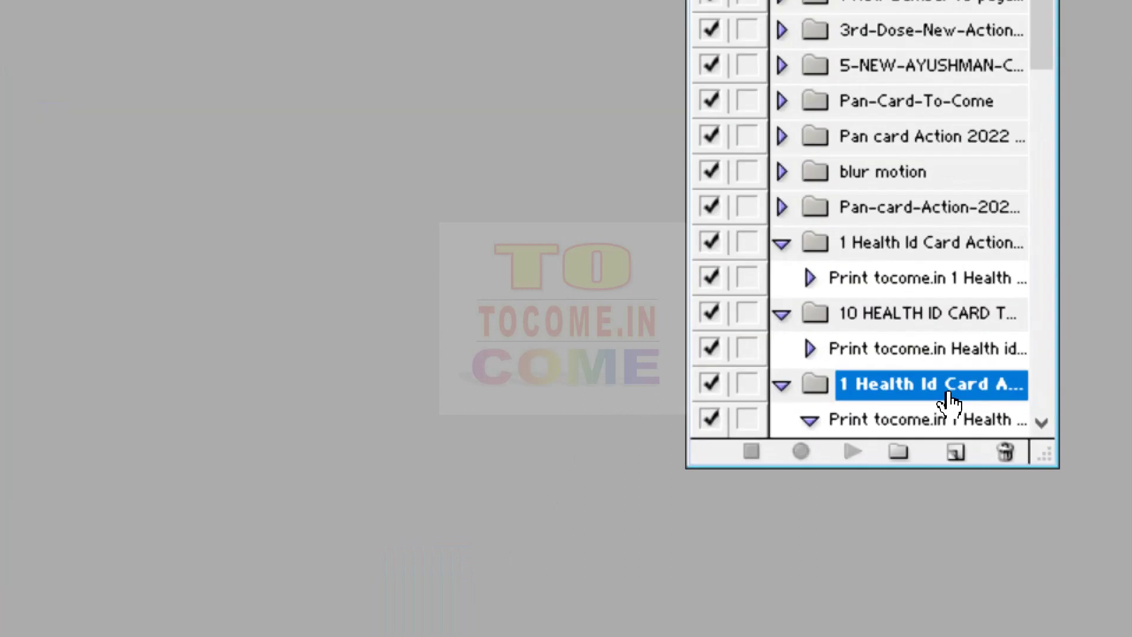
# Step: Select the "Print tocome.in 1 Health" action inside the newly loaded 1 Health Id Card Action set
pyautogui.scroll(-3, 991, 412)
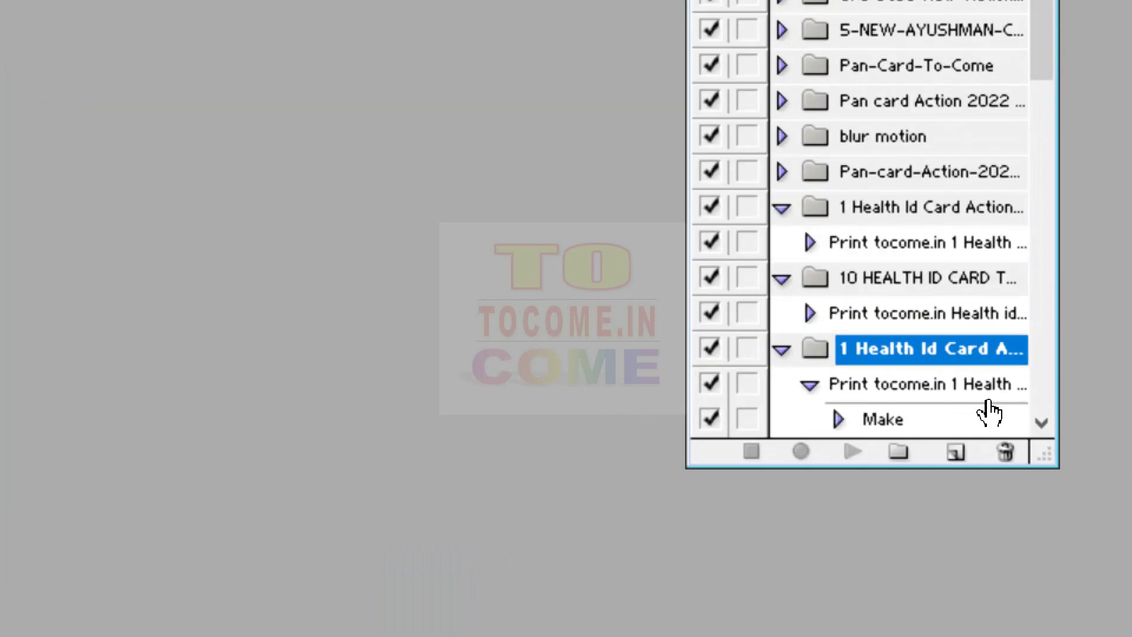
pyautogui.scroll(-2, 882, 312)
pyautogui.scroll(2, 878, 309)
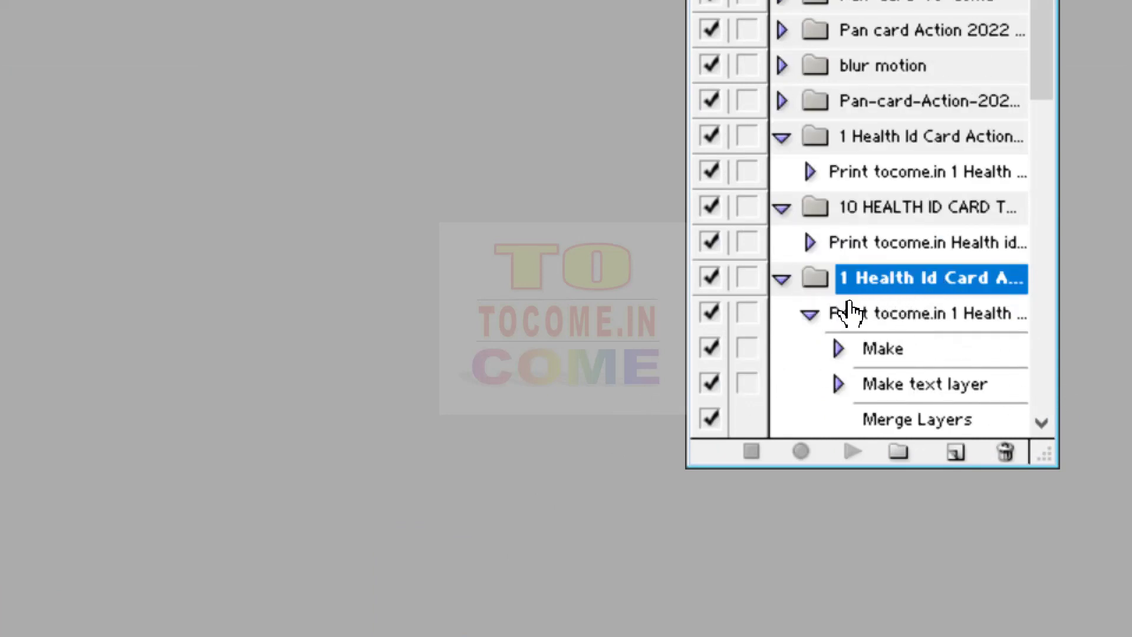
pyautogui.click(898, 323)
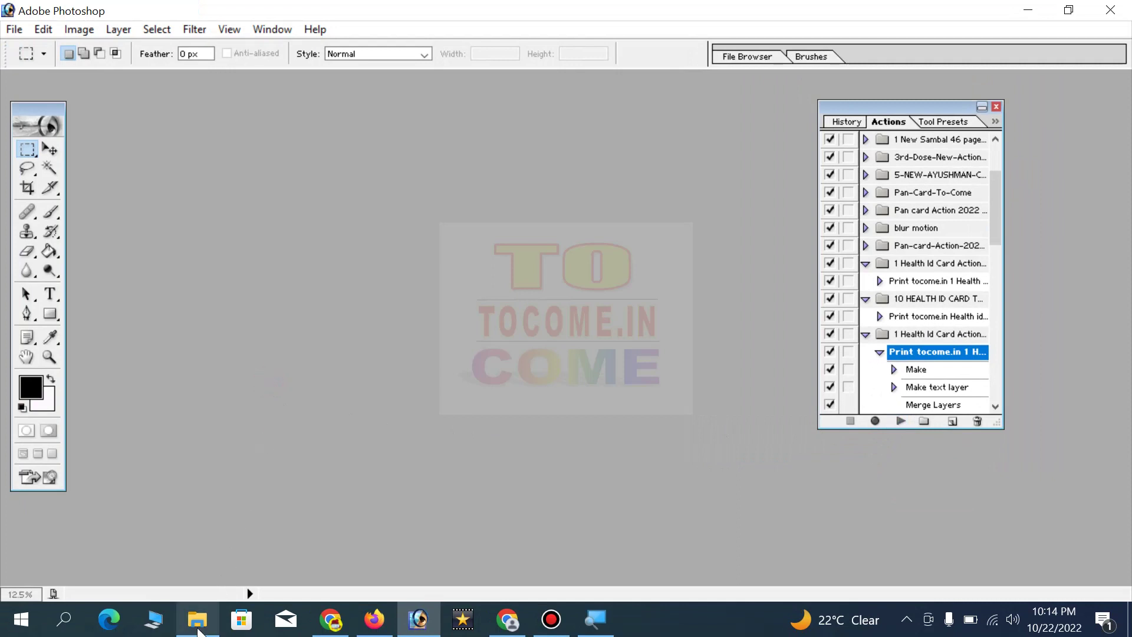
# Step: Open Health Id Card 9 and HealthID-Card 10 from the Health Id Card Action folder in Photoshop
pyautogui.moveTo(197, 619)
pyautogui.click(212, 571)
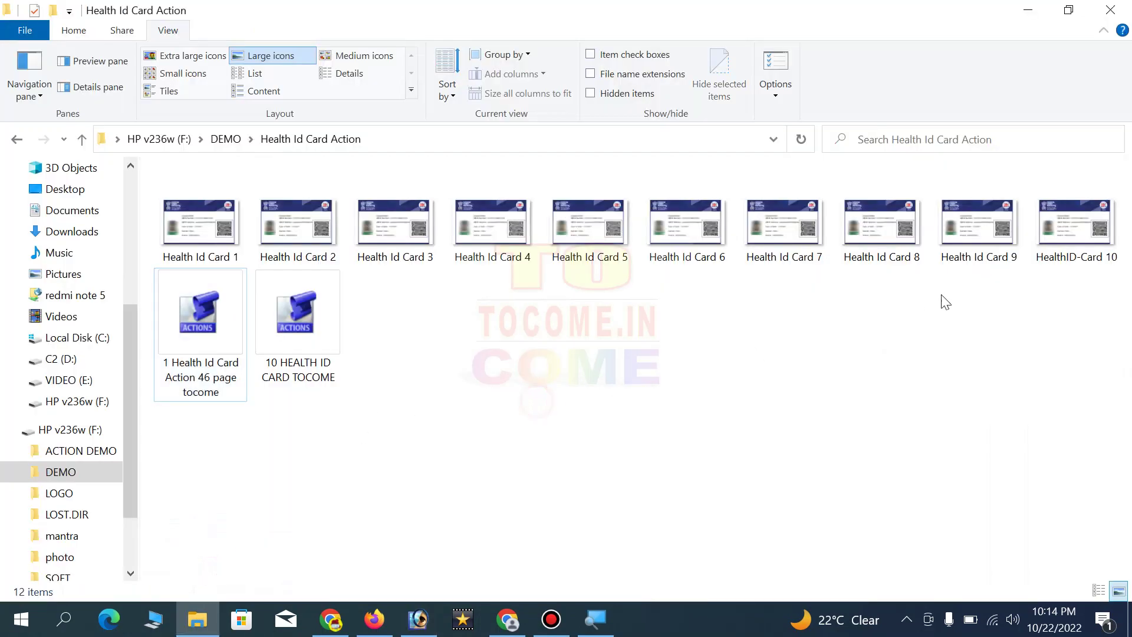
pyautogui.moveTo(996, 297)
pyautogui.mouseDown()
pyautogui.moveTo(1036, 265)
pyautogui.moveTo(976, 324)
pyautogui.moveTo(518, 490)
pyautogui.moveTo(420, 632)
pyautogui.moveTo(433, 337)
pyautogui.moveTo(441, 357)
pyautogui.mouseUp()
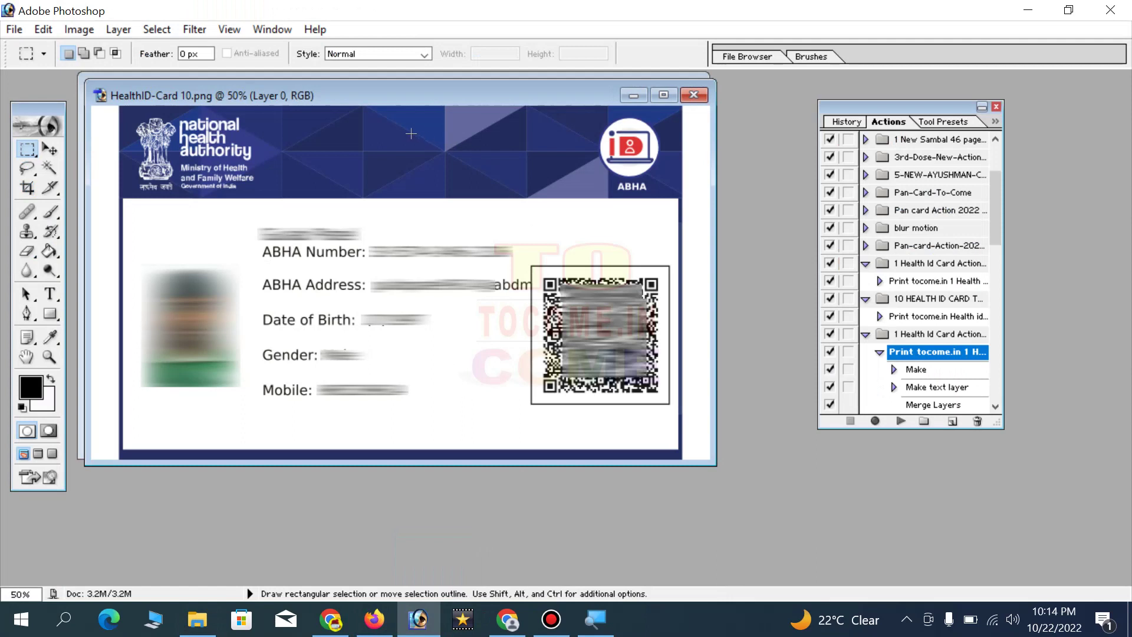
# Step: Check the image size and resolution of HealthID-Card 10 without changing them
pyautogui.rightClick(380, 95)
pyautogui.click(429, 124)
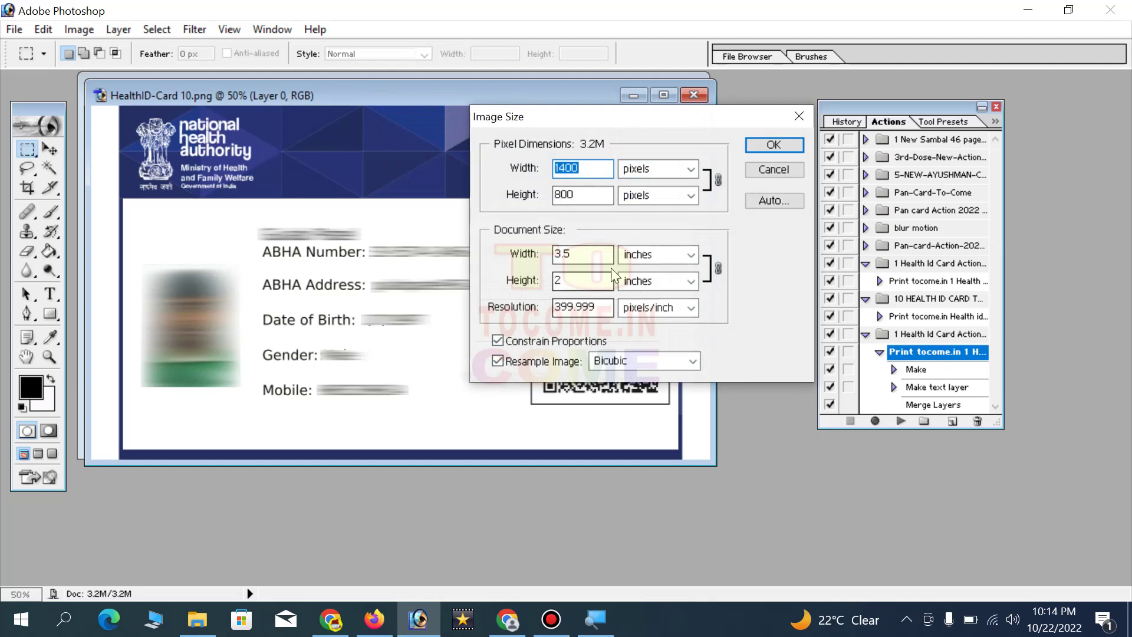
pyautogui.click(773, 170)
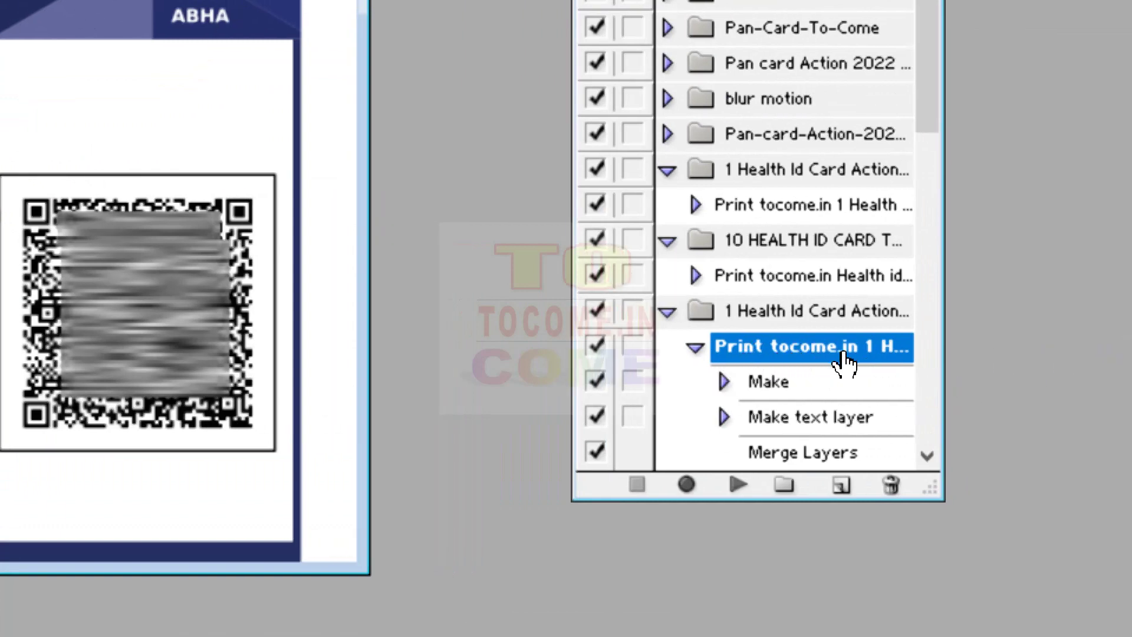
# Step: Run the selected 1 health ID card print action, maximize the resulting sheet, and inspect the two-card layout
pyautogui.click(737, 491)
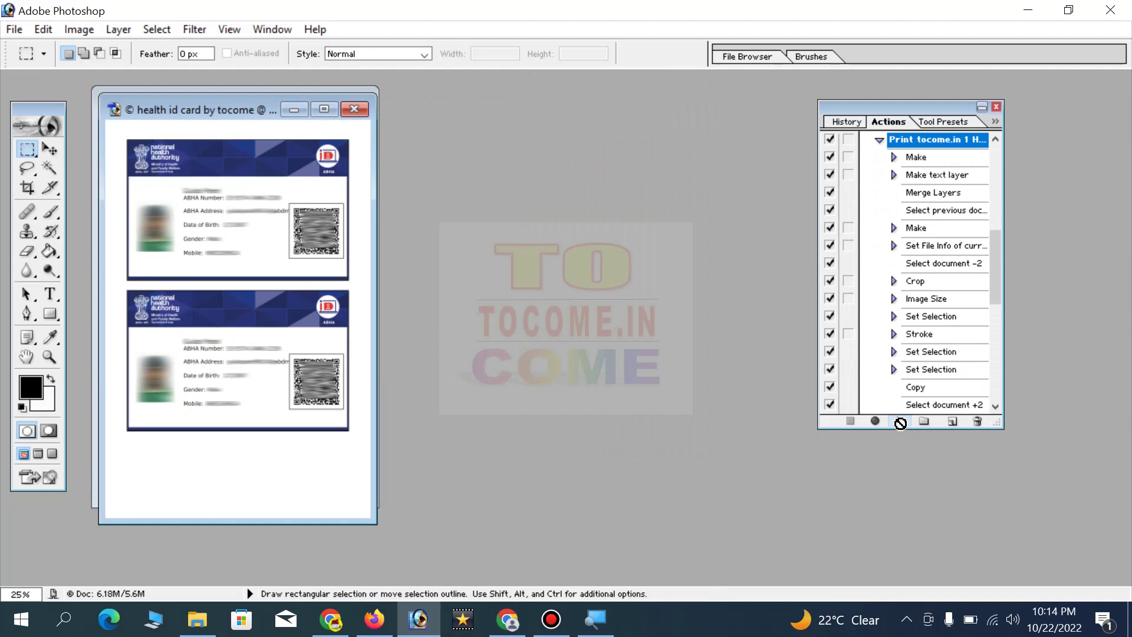
pyautogui.click(323, 109)
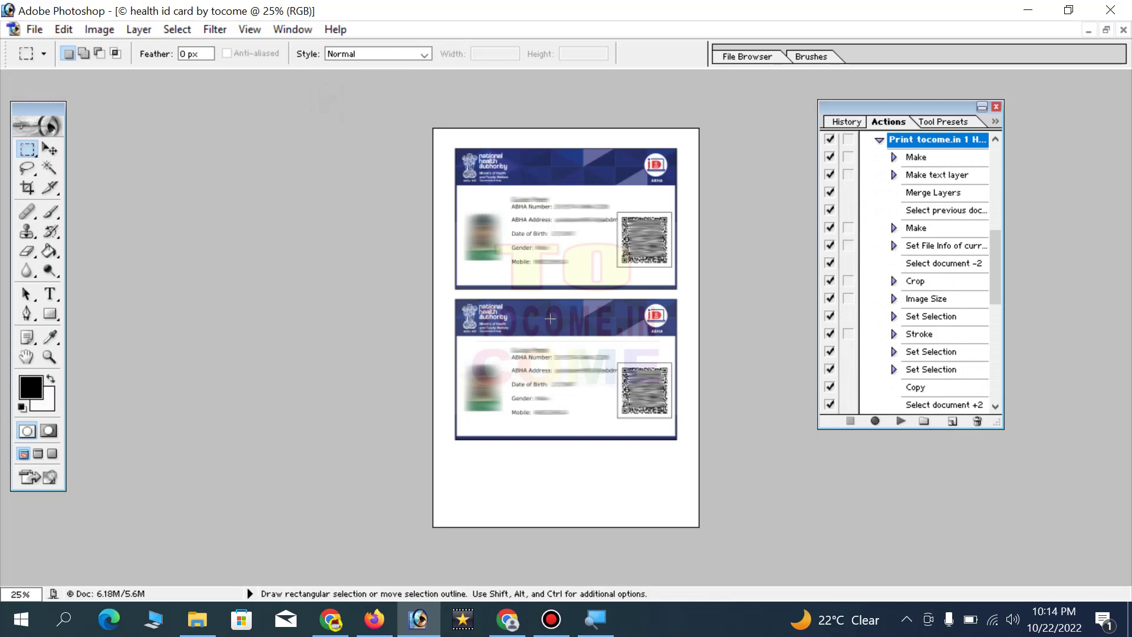
pyautogui.hotkey('ctrl', '+')
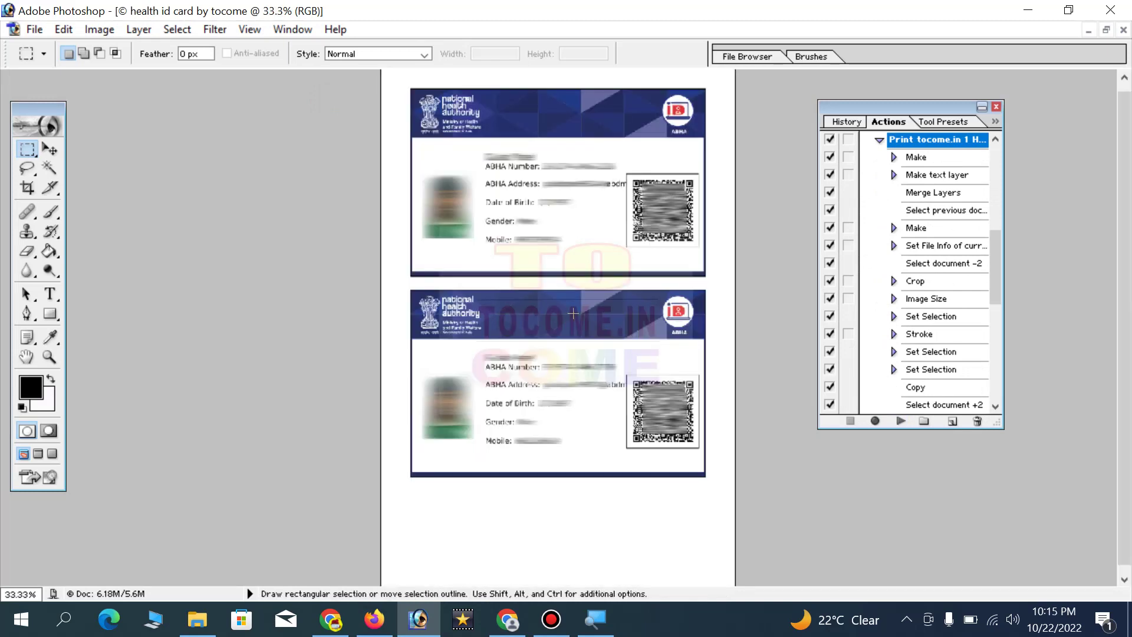
pyautogui.hotkey('ctrl', '-')
pyautogui.hotkey('ctrl', '-')
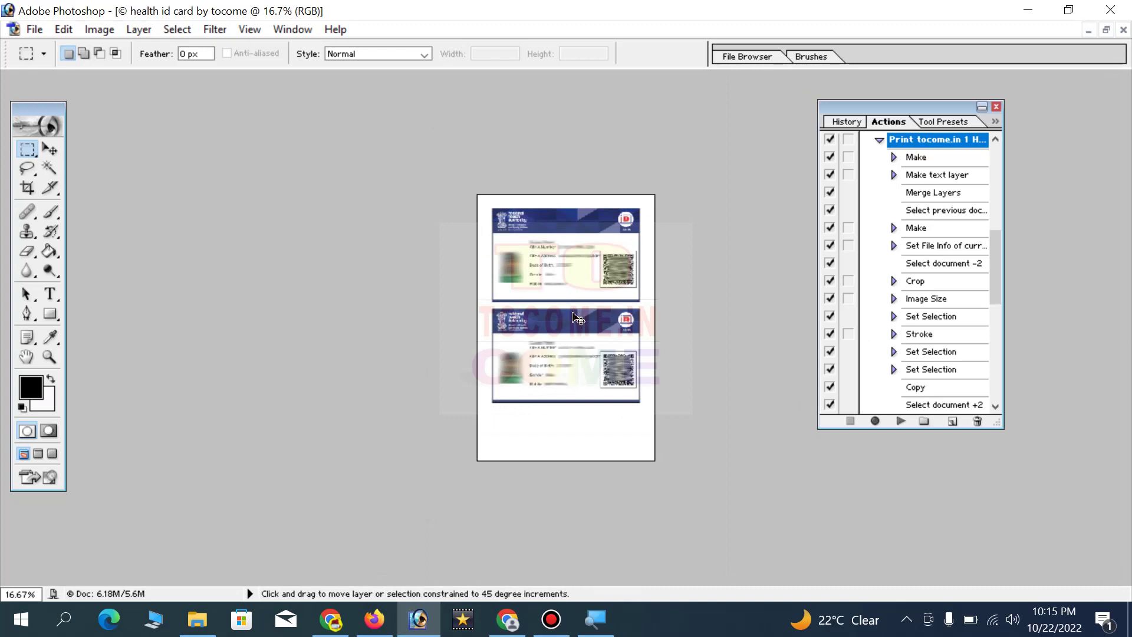
# Step: Close the health ID card sheet and the other open documents without saving changes
pyautogui.hotkey('ctrl', 'w')
pyautogui.click(634, 247)
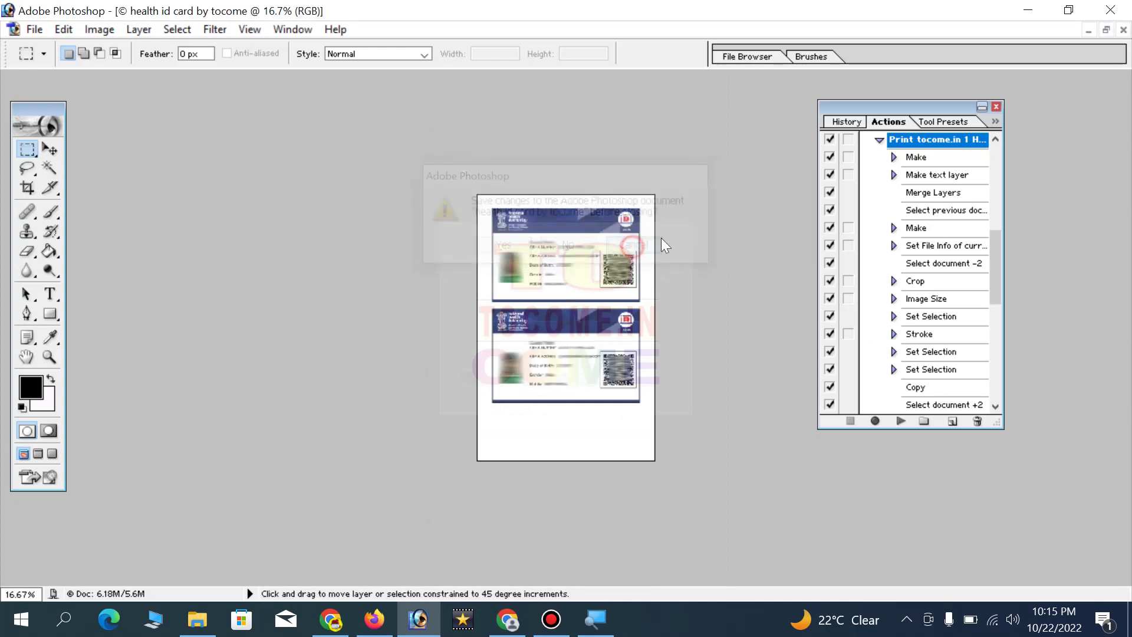
pyautogui.hotkey('ctrl', 'w')
pyautogui.click(557, 246)
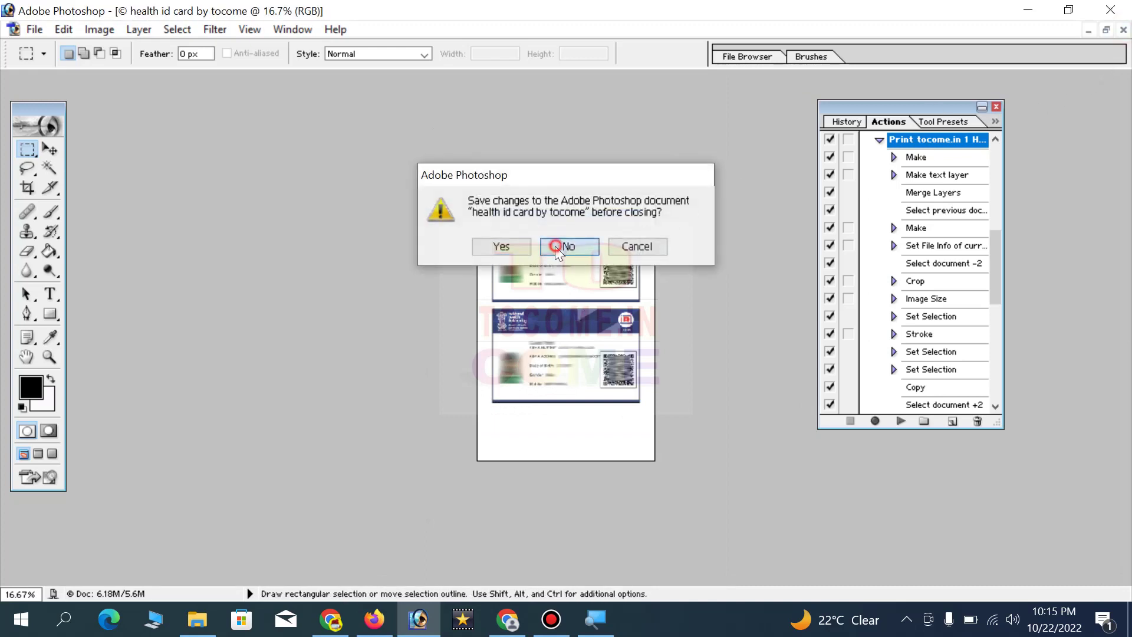
pyautogui.hotkey('ctrl', 'w')
pyautogui.click(569, 247)
# Step: Reopen Health Id Card 9 and HealthID-Card 10 in Photoshop from the Health Id Card Action folder
pyautogui.moveTo(198, 619)
pyautogui.click(222, 560)
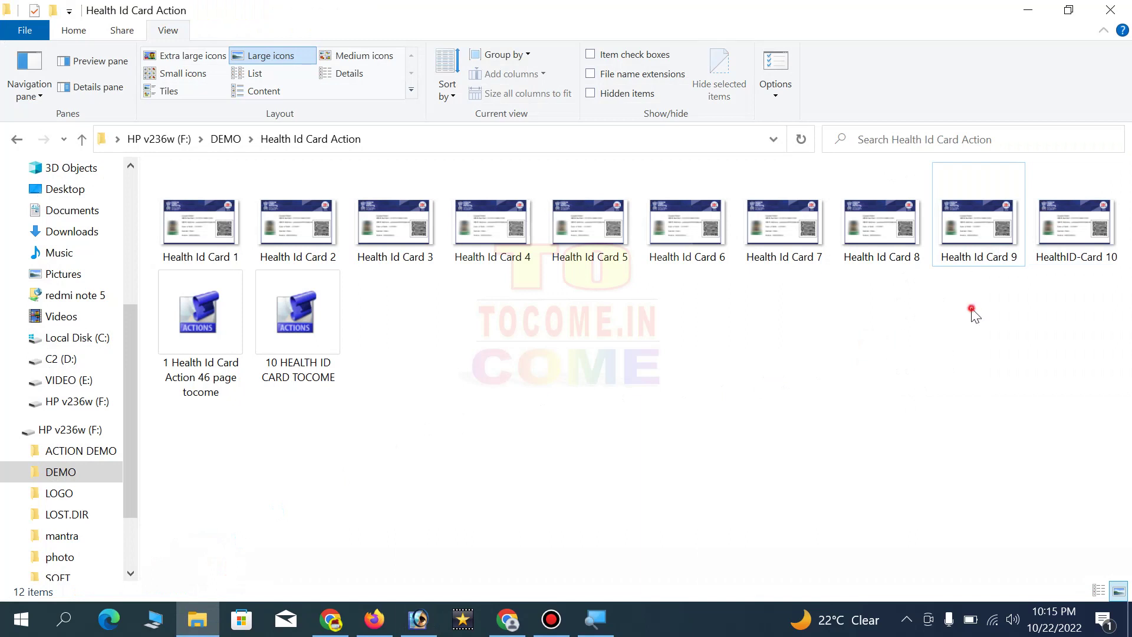
pyautogui.click(979, 254)
pyautogui.moveTo(996, 235)
pyautogui.mouseDown()
pyautogui.moveTo(806, 423)
pyautogui.moveTo(483, 542)
pyautogui.moveTo(413, 619)
pyautogui.moveTo(418, 634)
pyautogui.moveTo(466, 353)
pyautogui.mouseUp()
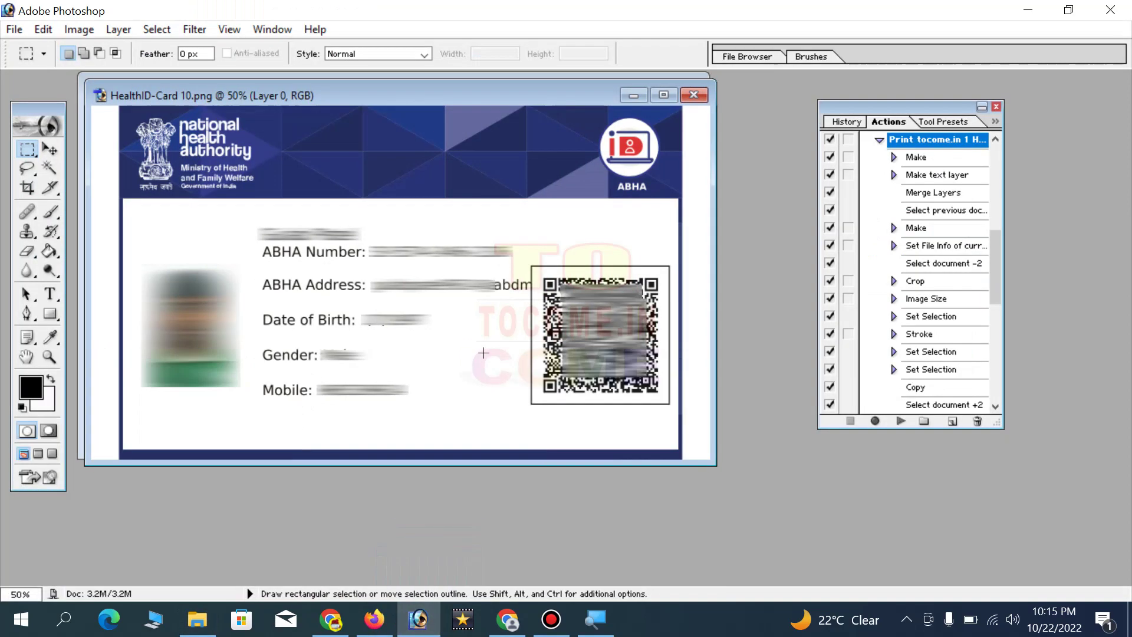
# Step: Resample the HealthID-Card 10 image to a resolution of 72 pixels/inch
pyautogui.rightClick(472, 142)
pyautogui.click(502, 168)
pyautogui.moveTo(607, 307); pyautogui.dragTo(488, 305)
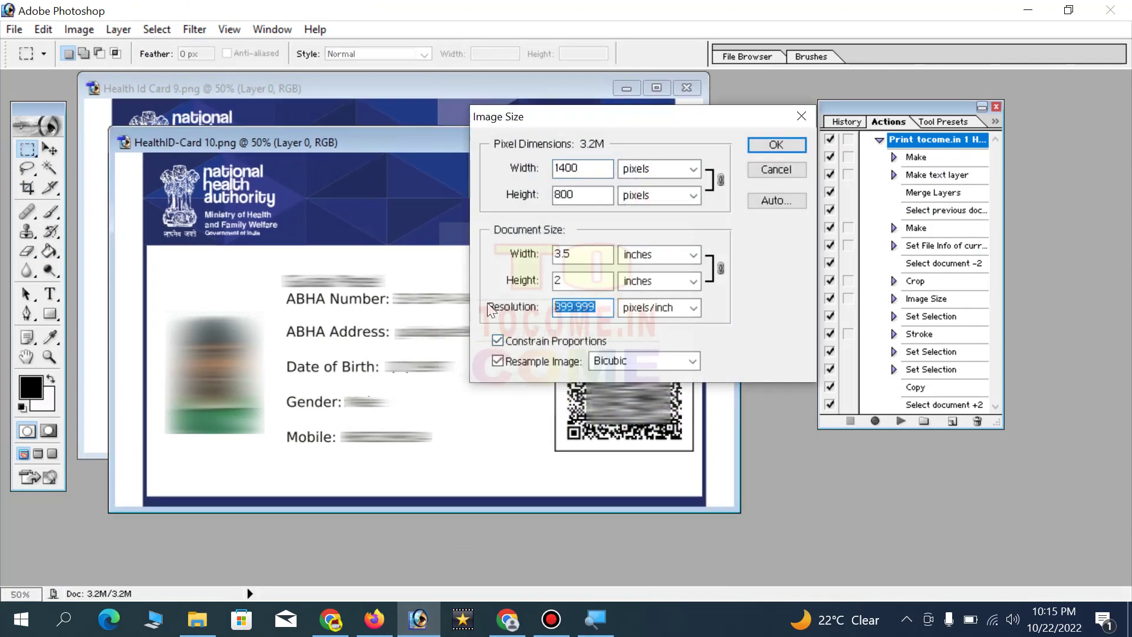
pyautogui.write('72')
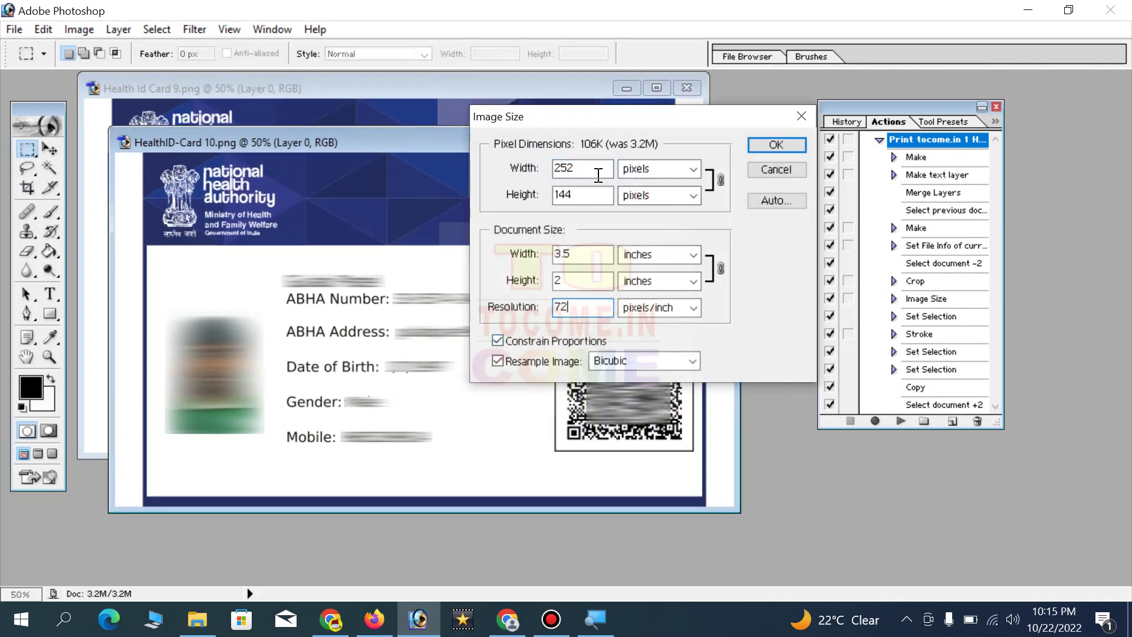
pyautogui.click(801, 147)
# Step: Resize the Health Id Card 9 image to a height of 3 inches with proportions constrained
pyautogui.click(458, 83)
pyautogui.rightClick(459, 82)
pyautogui.click(529, 117)
pyautogui.moveTo(576, 281); pyautogui.dragTo(486, 279)
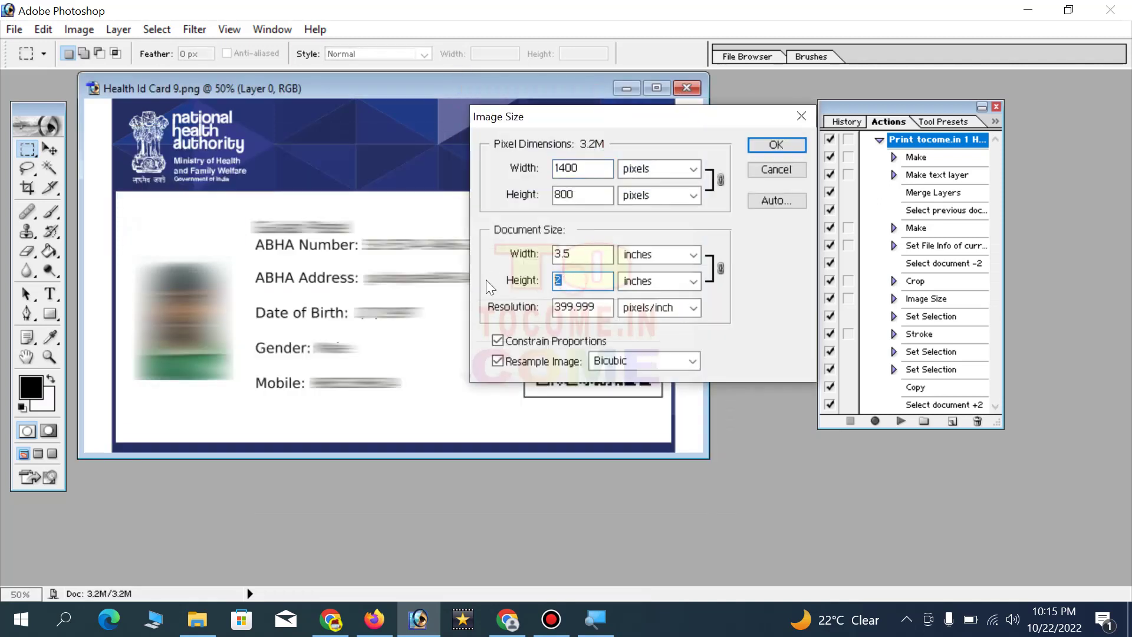
pyautogui.write('3')
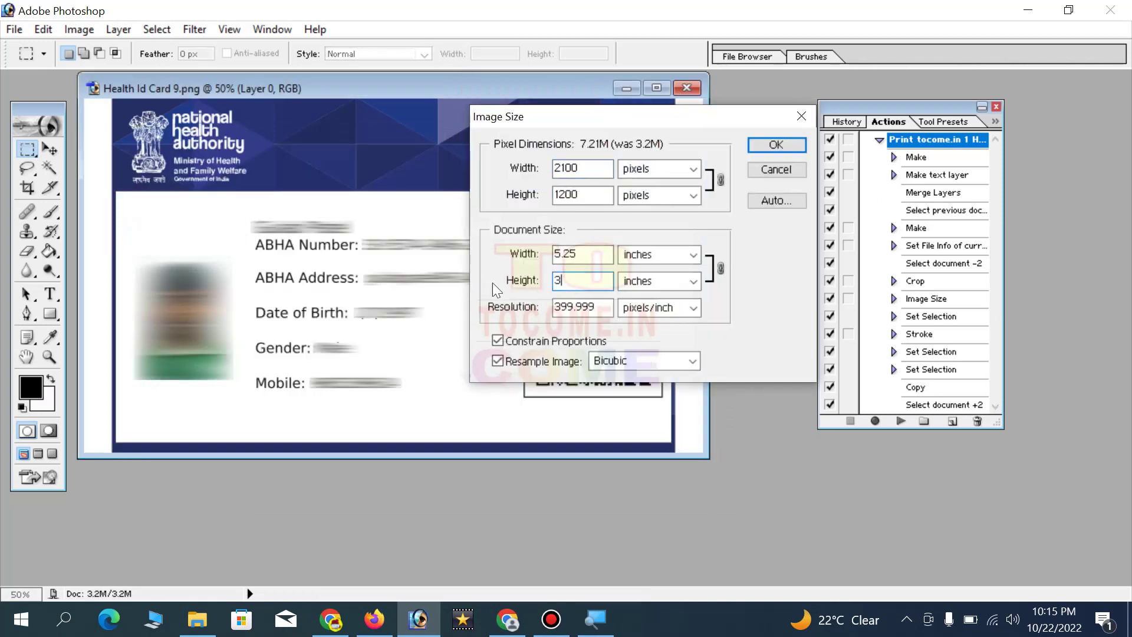
pyautogui.click(775, 145)
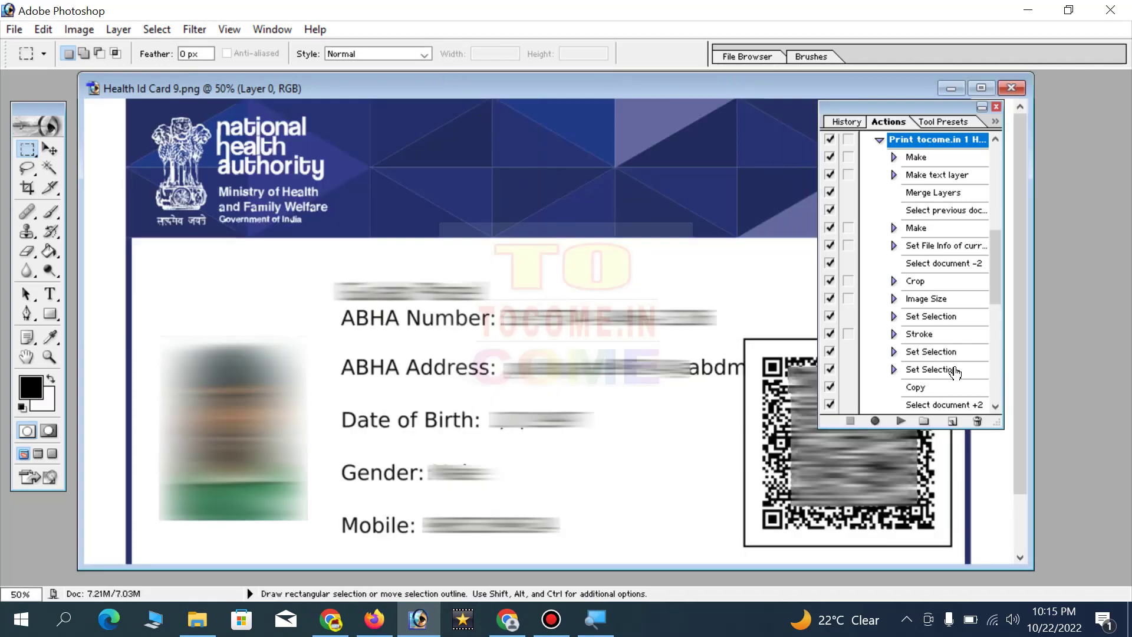
# Step: Run the selected 1 health ID card print action and move the resulting card sheet clear of the Untitled-1 document
pyautogui.scroll(2, 943, 251)
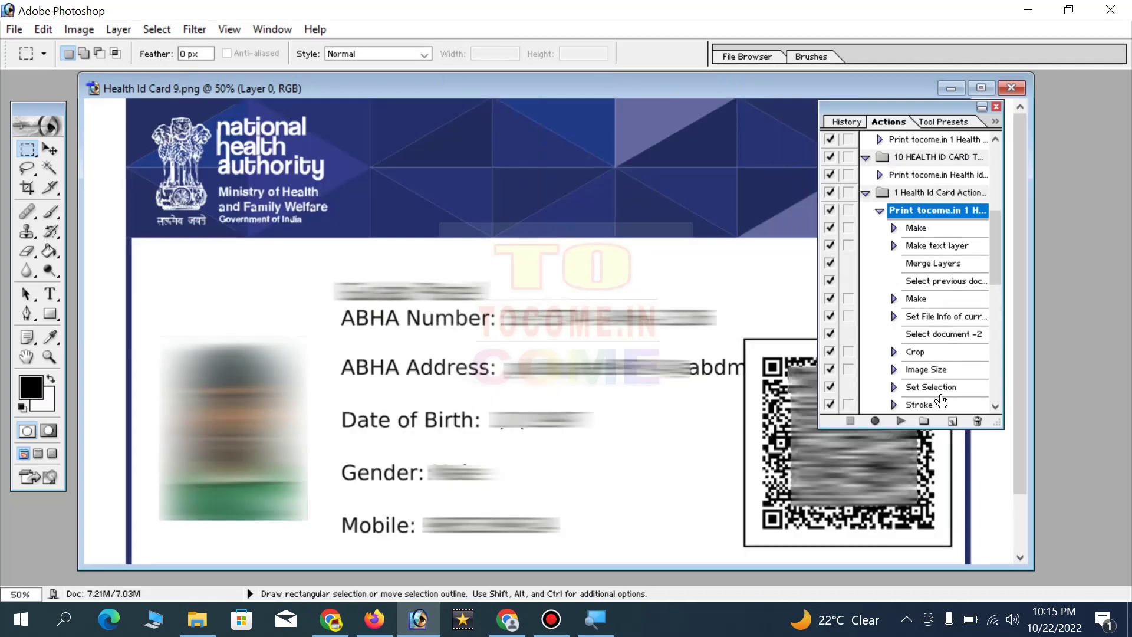
pyautogui.click(902, 421)
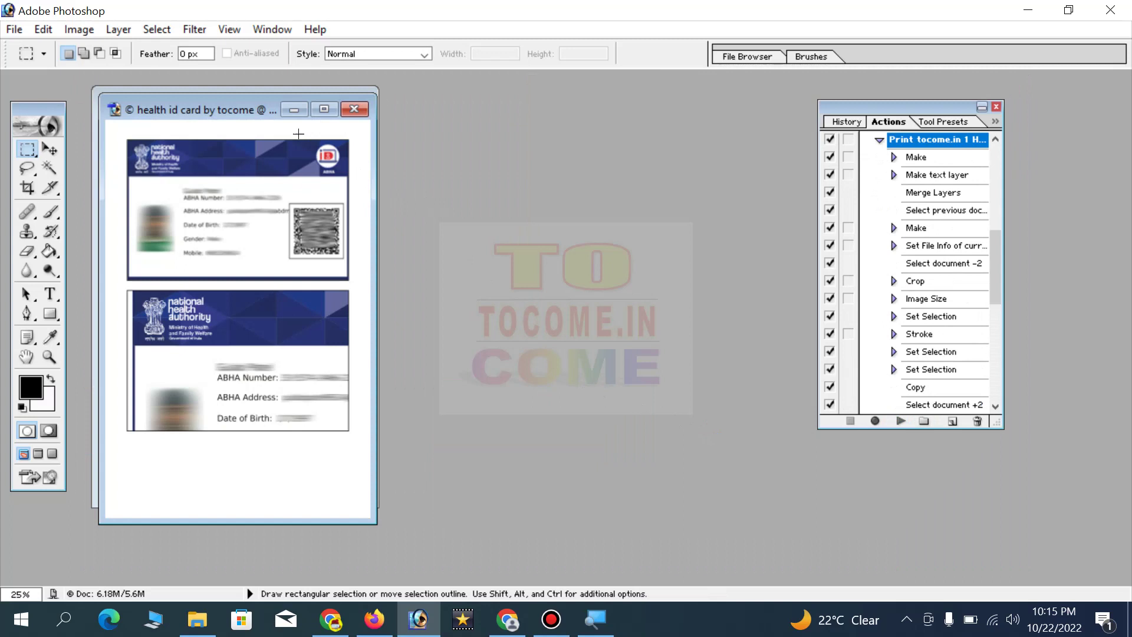
pyautogui.moveTo(251, 115); pyautogui.dragTo(566, 85)
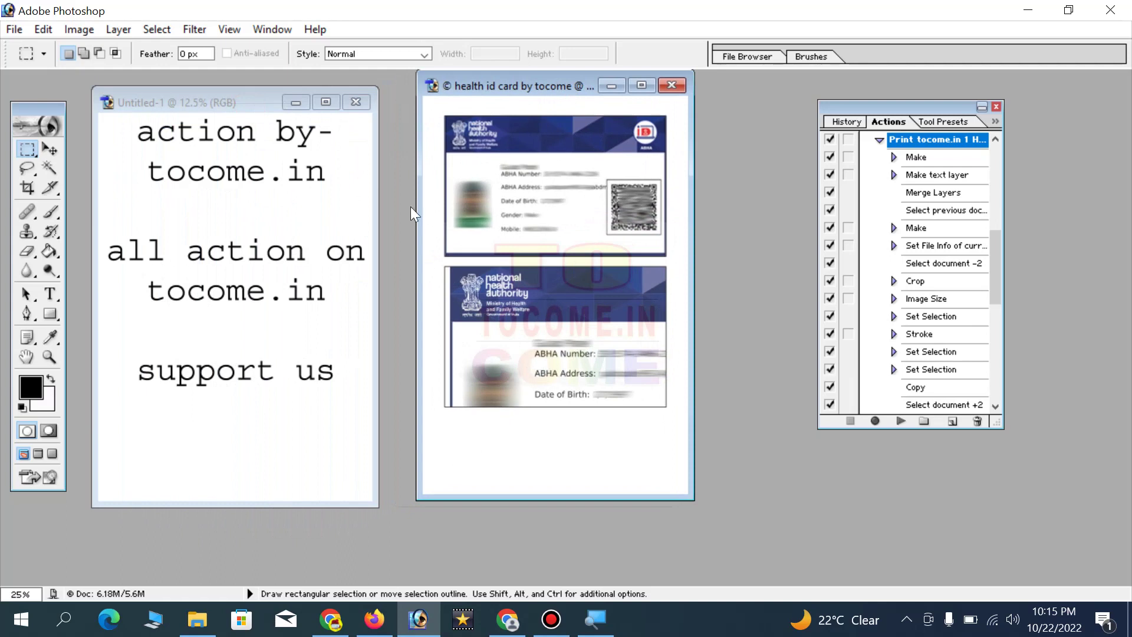
# Step: Close the Untitled-1 document and the health ID card sheet without saving changes
pyautogui.click(356, 102)
pyautogui.click(580, 248)
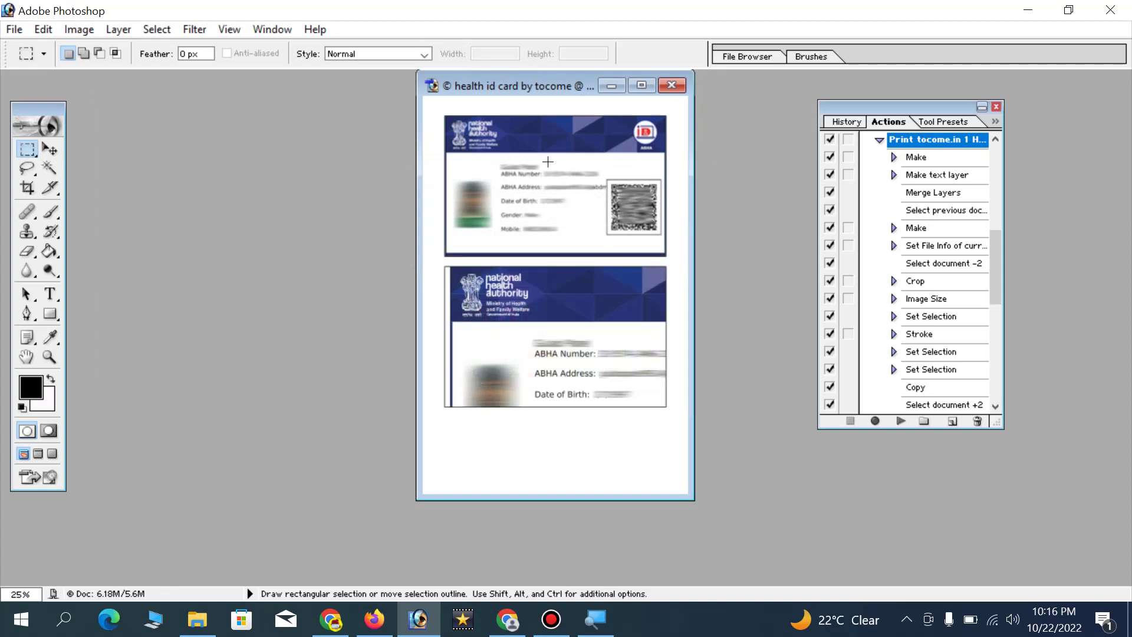
pyautogui.click(672, 85)
pyautogui.click(563, 255)
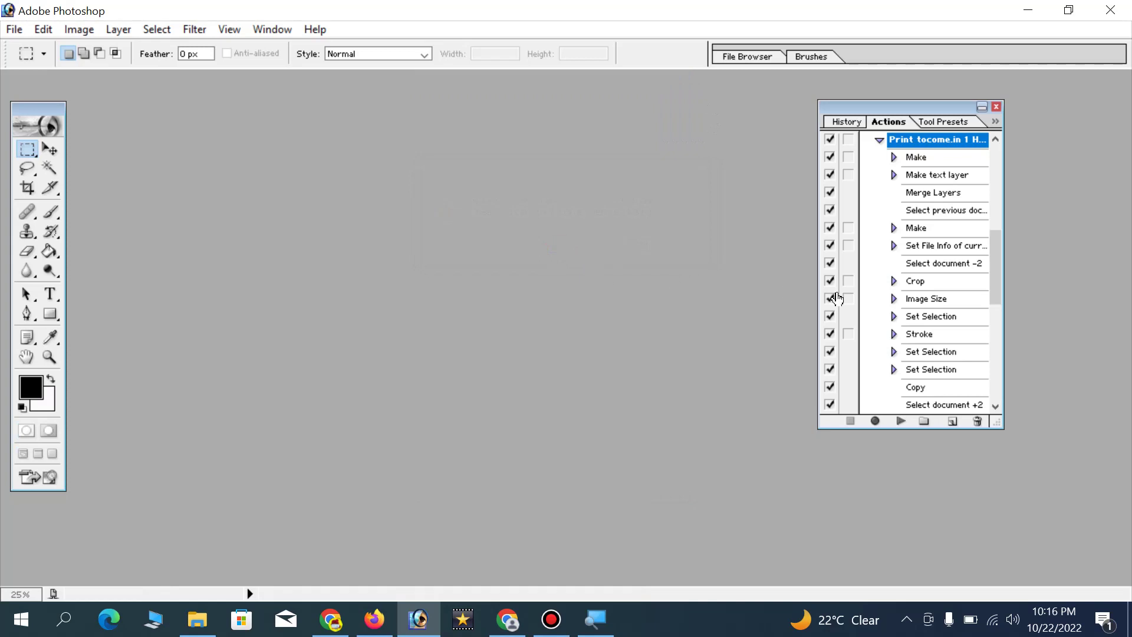
# Step: Collapse the recorded command list of the selected 1 health ID card print action
pyautogui.scroll(3, 967, 298)
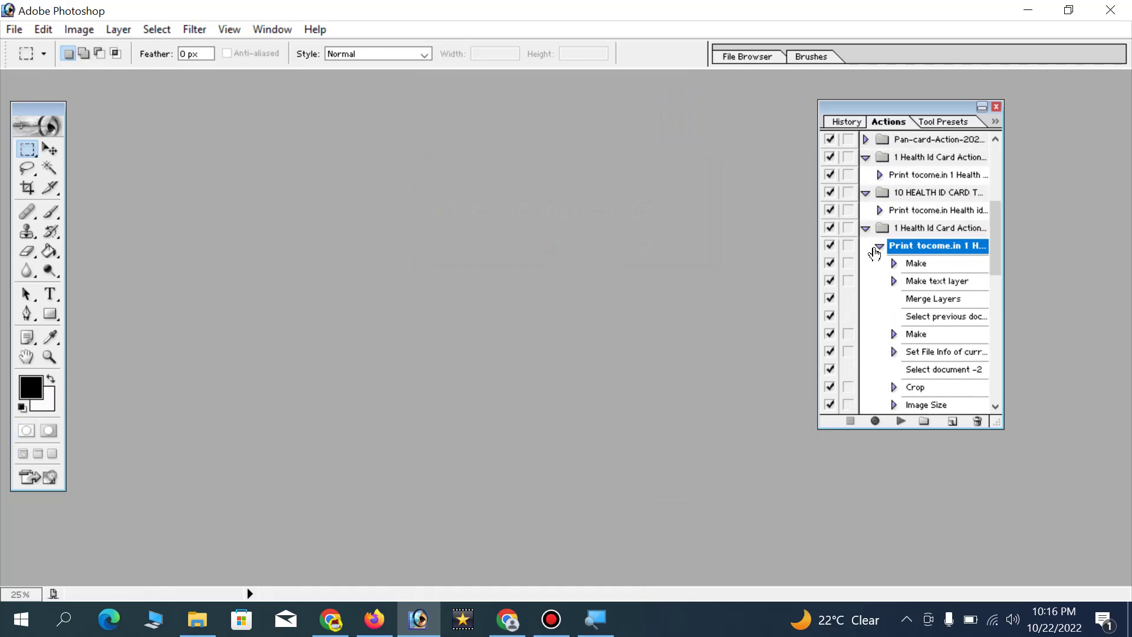
pyautogui.click(875, 250)
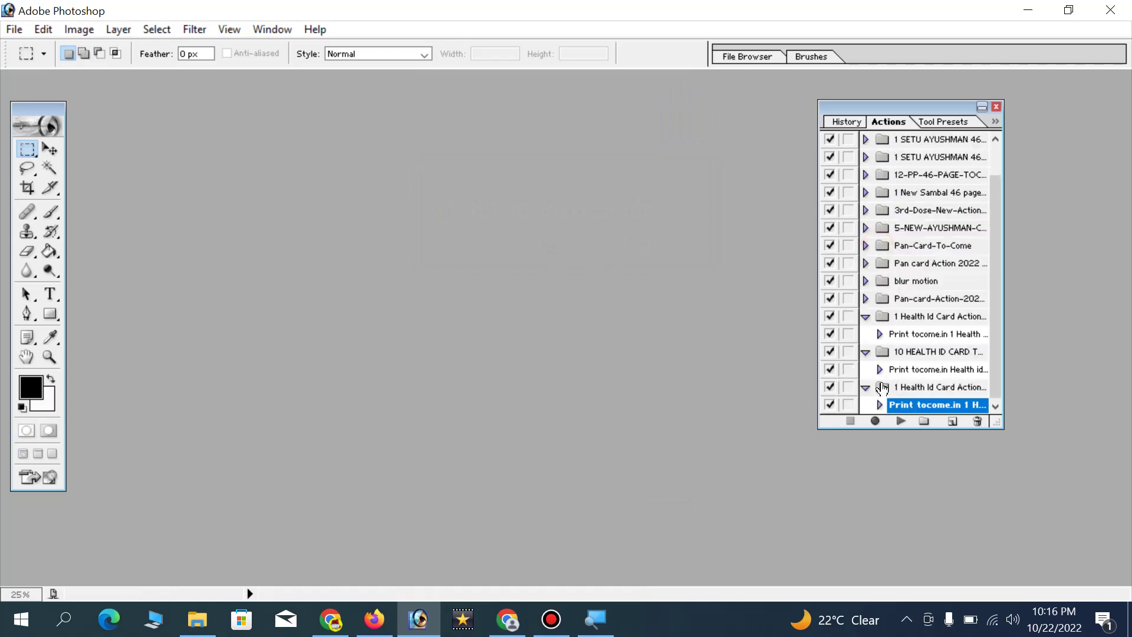